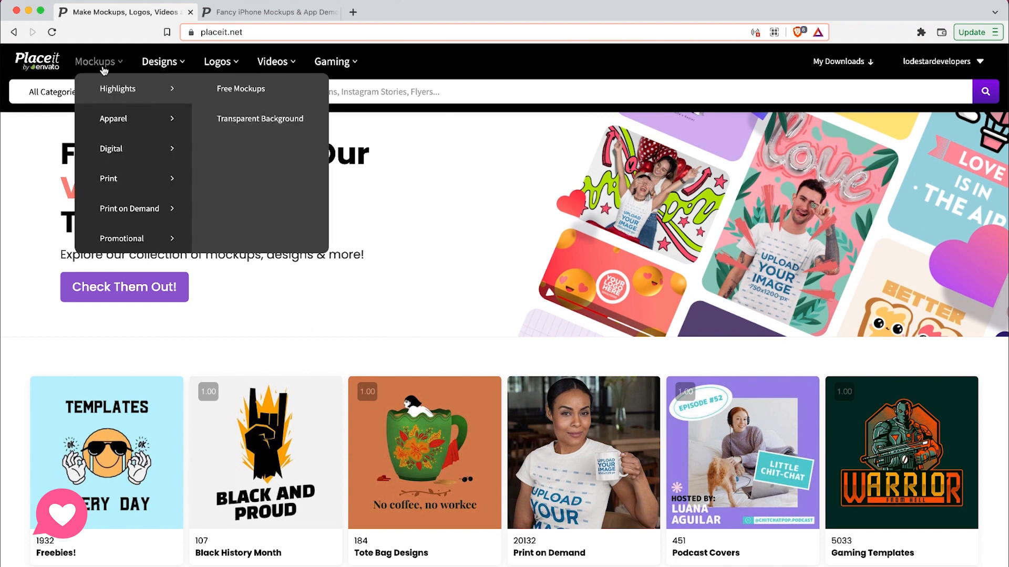
# Open the T-Shirts category of the print-on-demand mockups.
pyautogui.moveTo(131, 204)
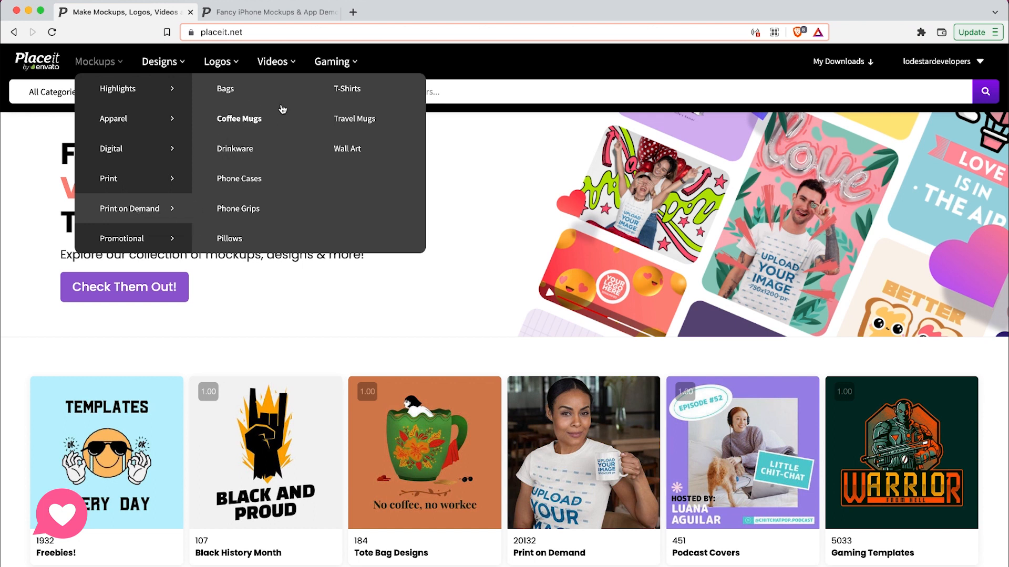
pyautogui.moveTo(142, 122)
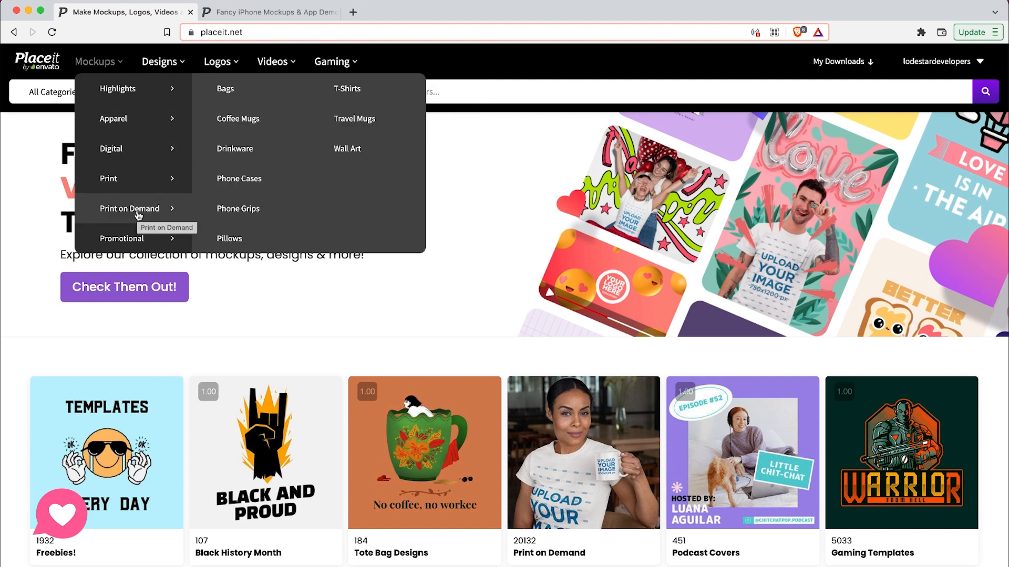
pyautogui.click(348, 90)
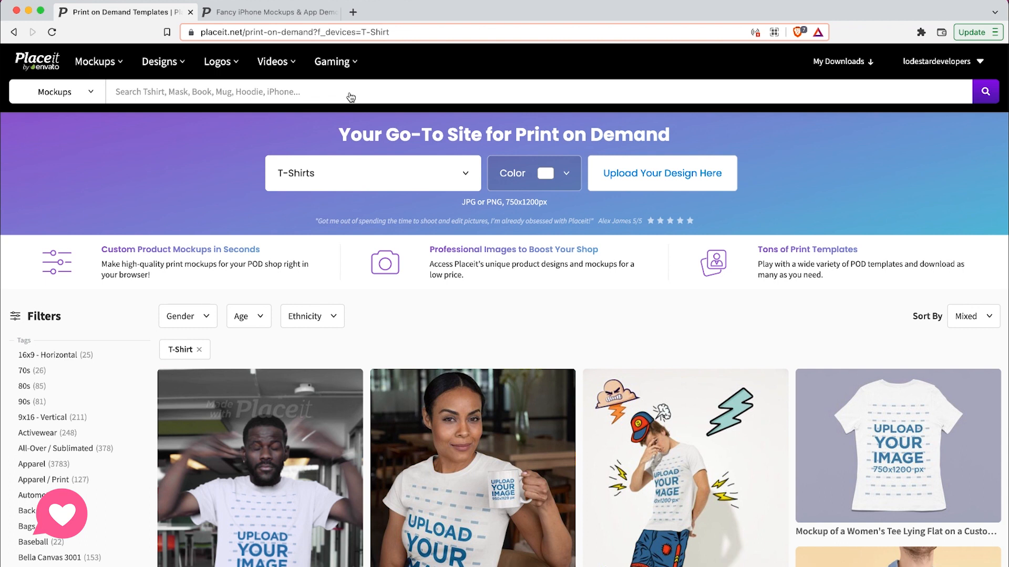
# Look through the T-shirt templates and the options offered by the Gender, Age and Ethnicity filters.
pyautogui.scroll(-2, 400, 310)
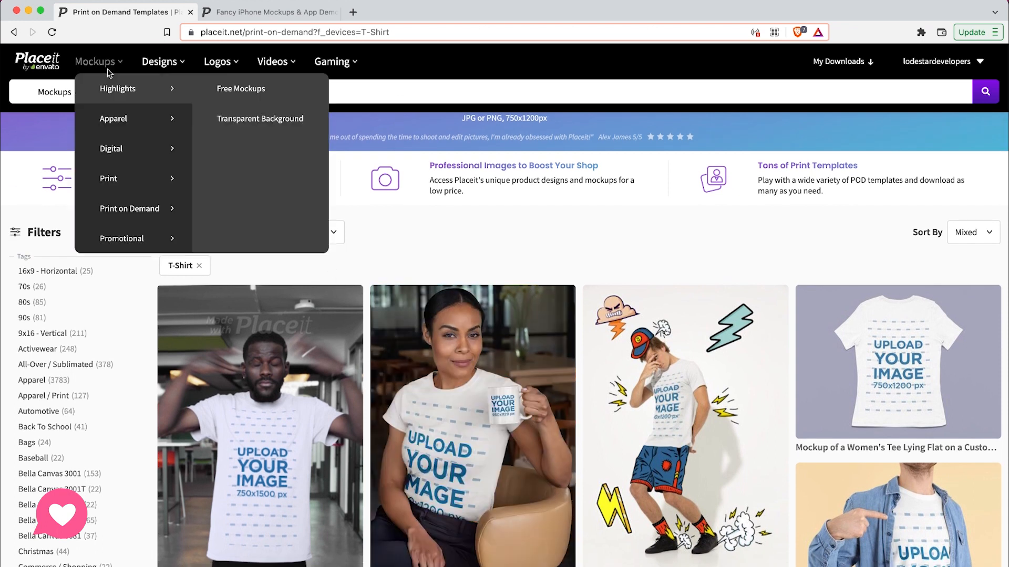
pyautogui.moveTo(126, 210)
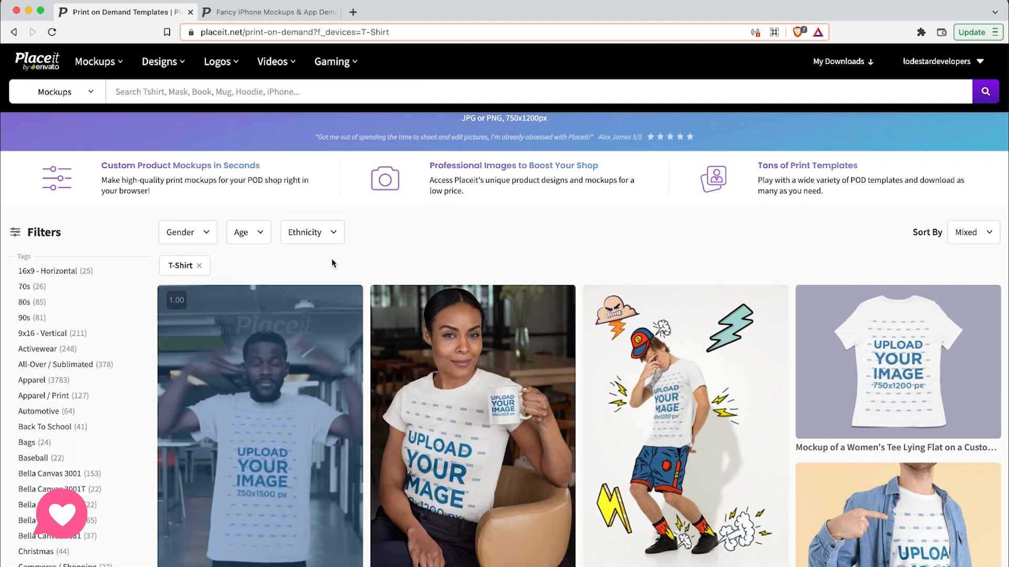
pyautogui.scroll(-1, 458, 220)
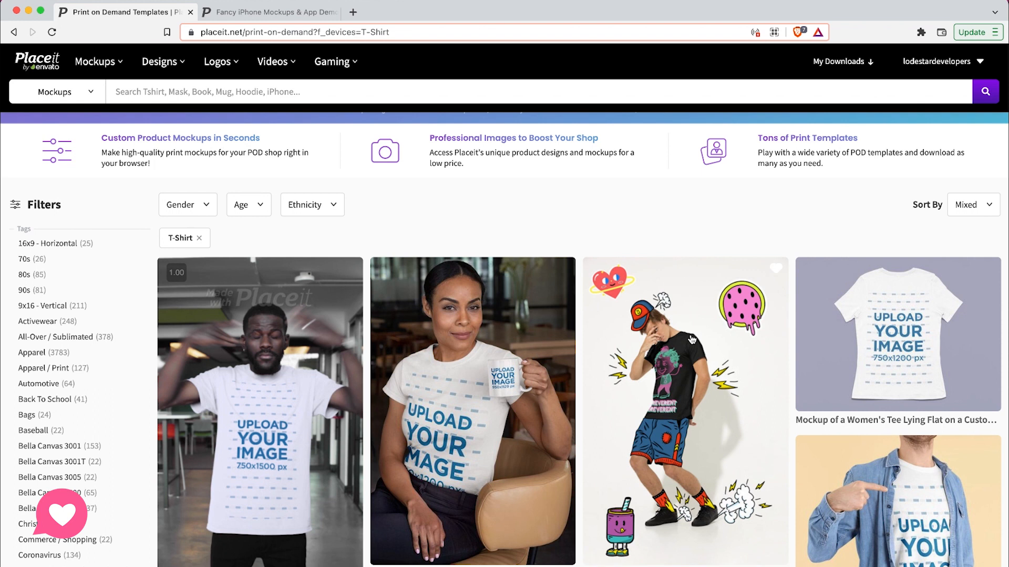
pyautogui.scroll(-2, 691, 339)
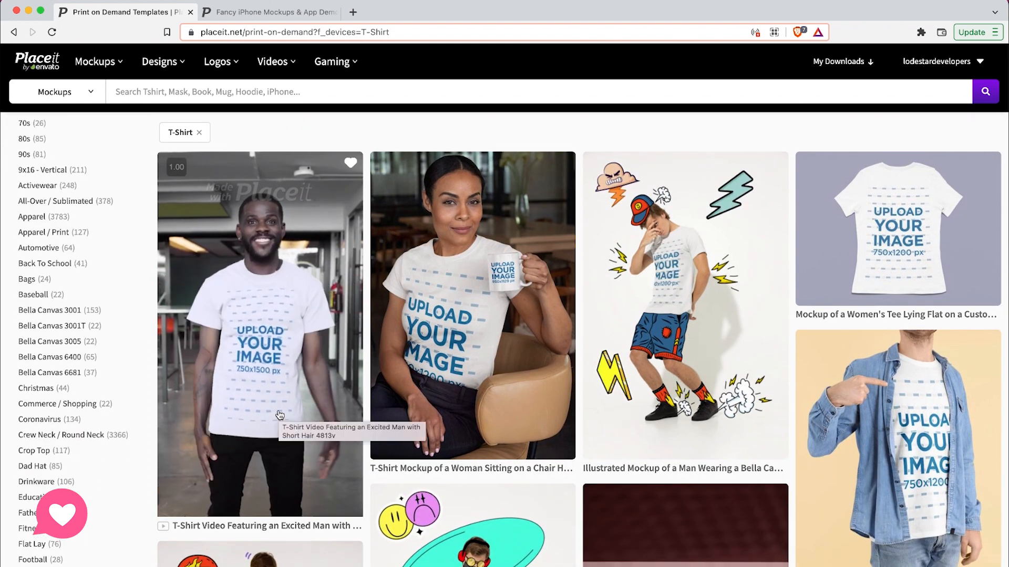
pyautogui.scroll(3, 280, 415)
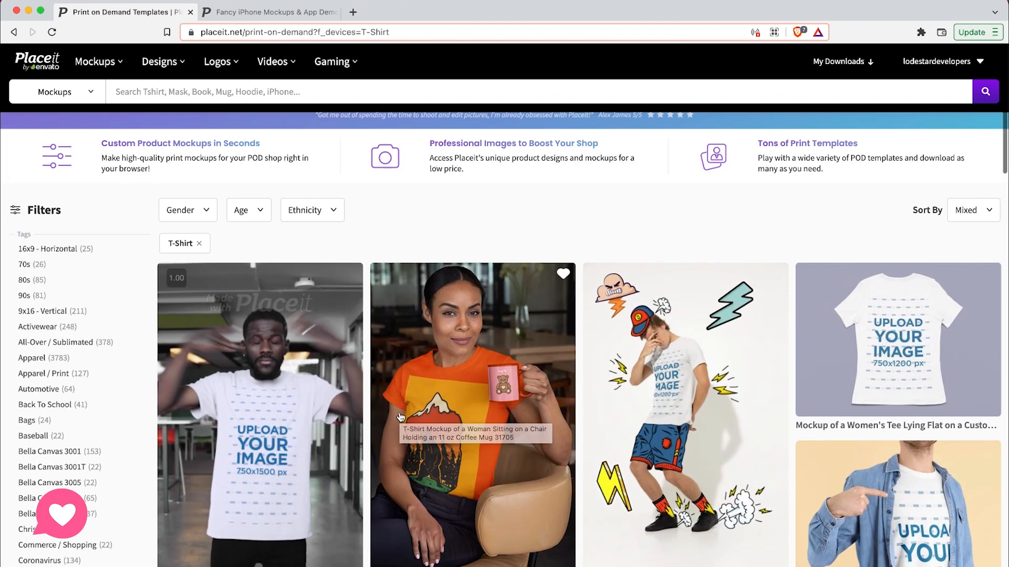
pyautogui.click(205, 217)
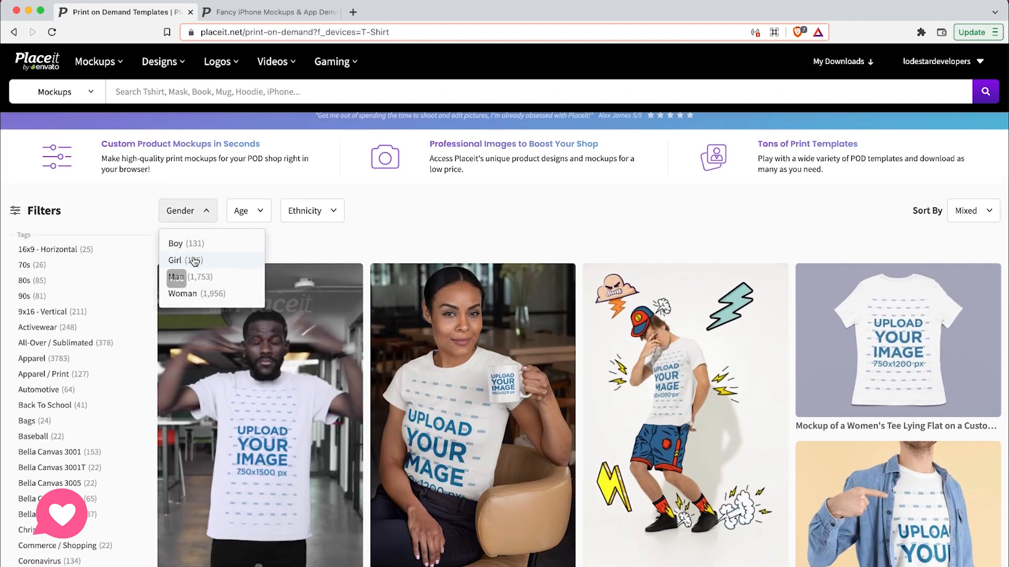
pyautogui.click(210, 215)
pyautogui.click(252, 218)
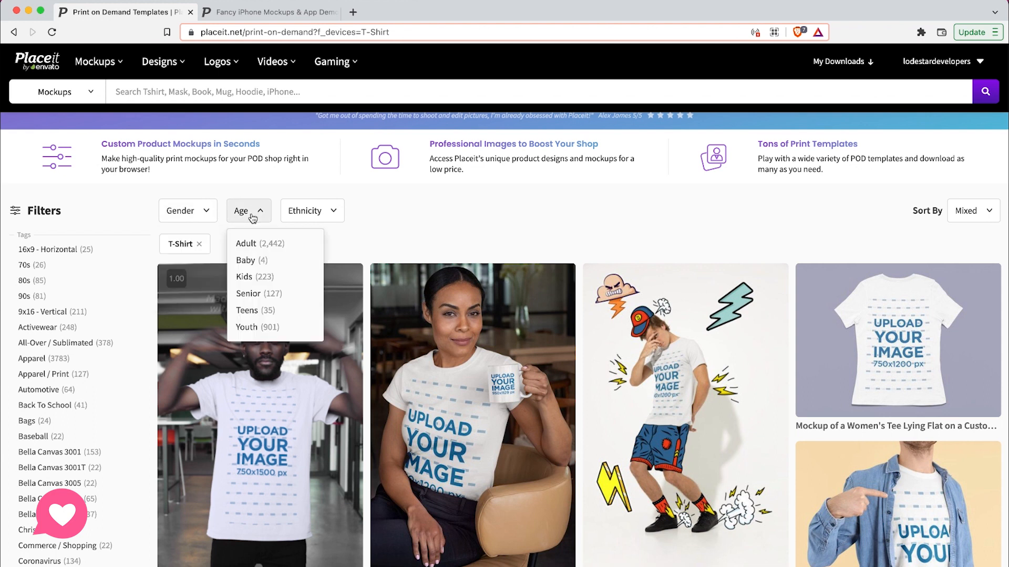
pyautogui.click(307, 216)
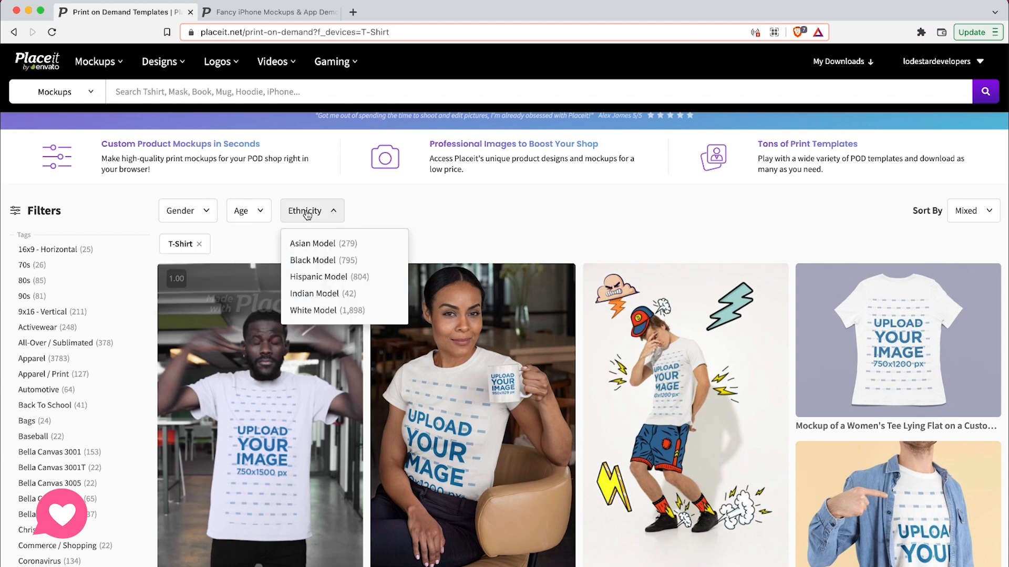
pyautogui.click(420, 215)
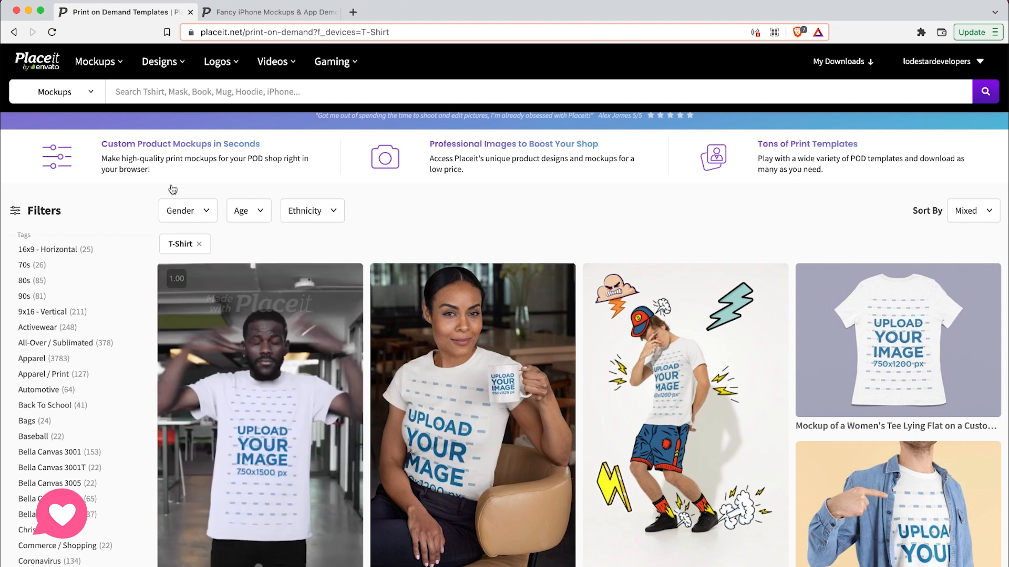
pyautogui.click(209, 216)
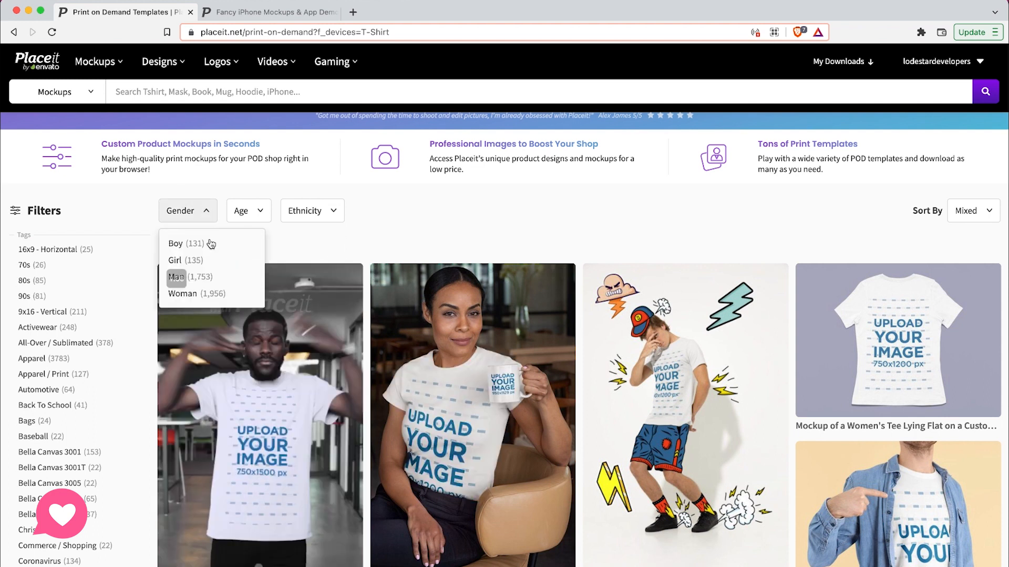
pyautogui.click(196, 298)
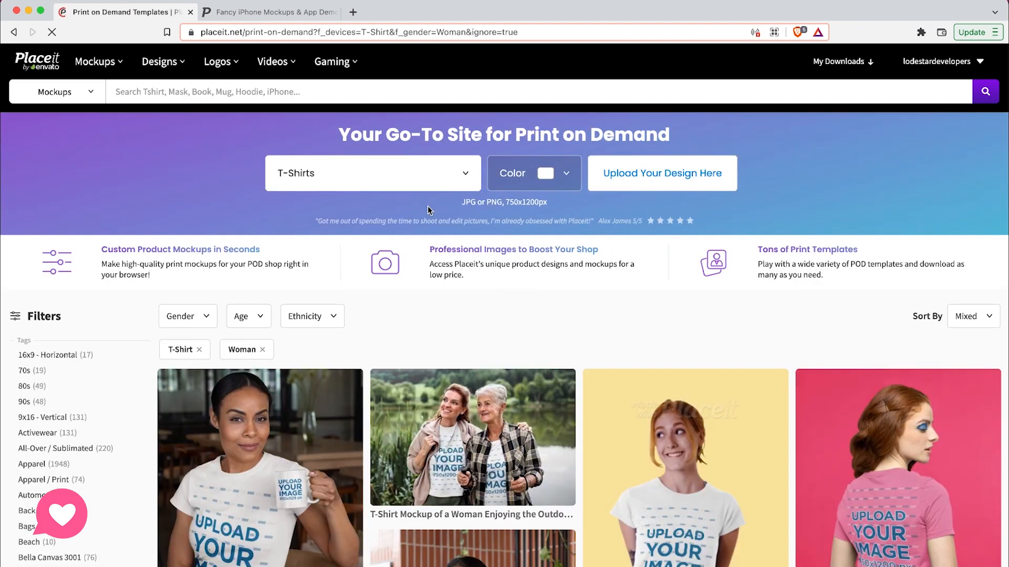
pyautogui.click(262, 349)
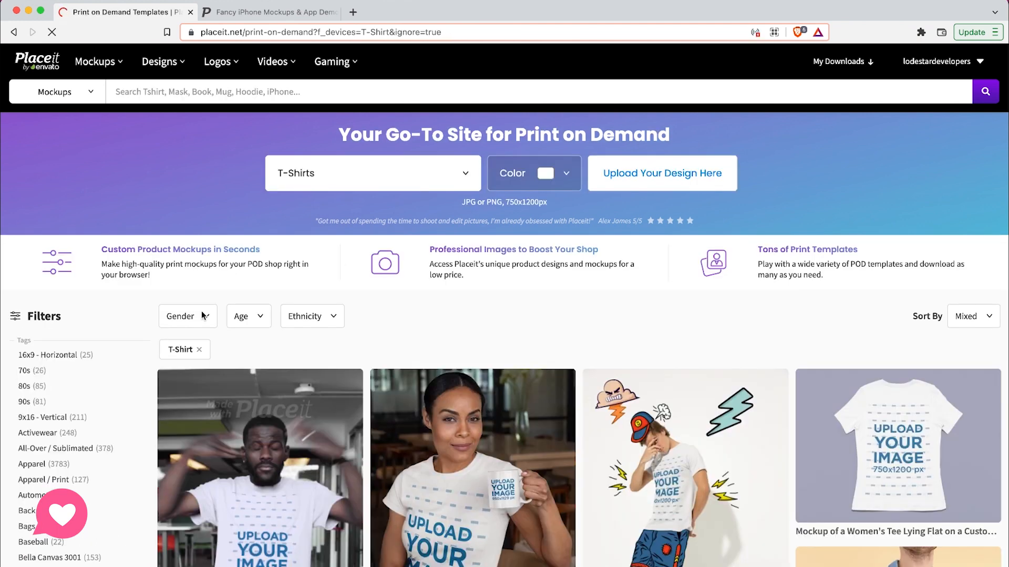
# Filter the T-shirt templates by the gender Girl and open the Bella Canvas tee mockup of the happy girl fixing her hair.
pyautogui.click(202, 315)
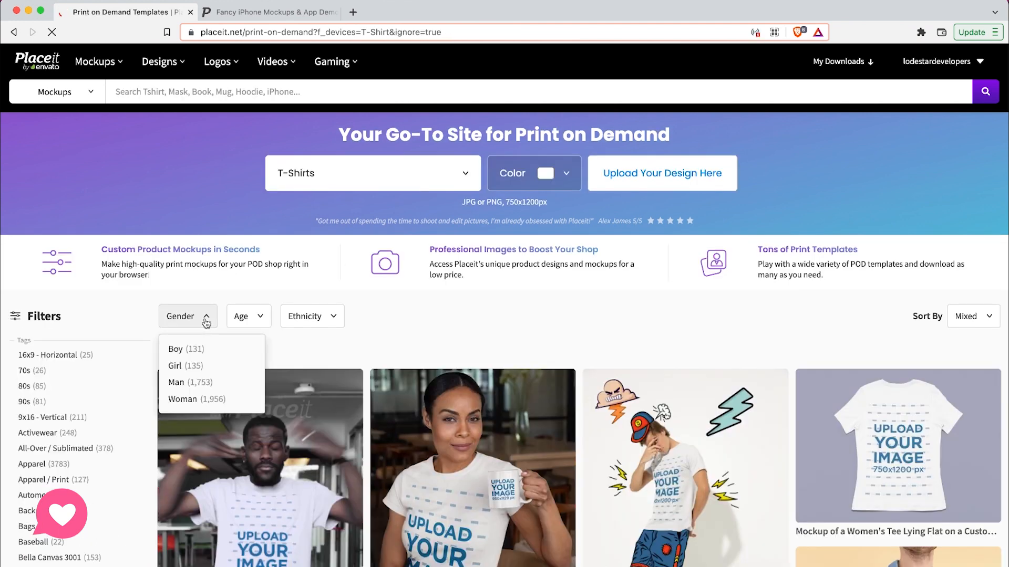
pyautogui.click(185, 366)
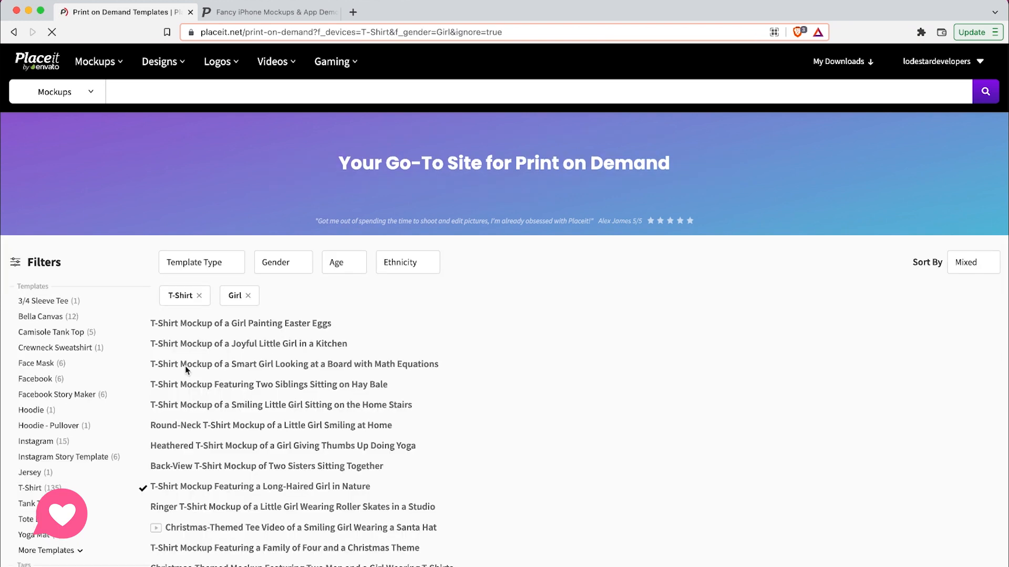
pyautogui.scroll(-2, 385, 340)
pyautogui.scroll(-2, 385, 344)
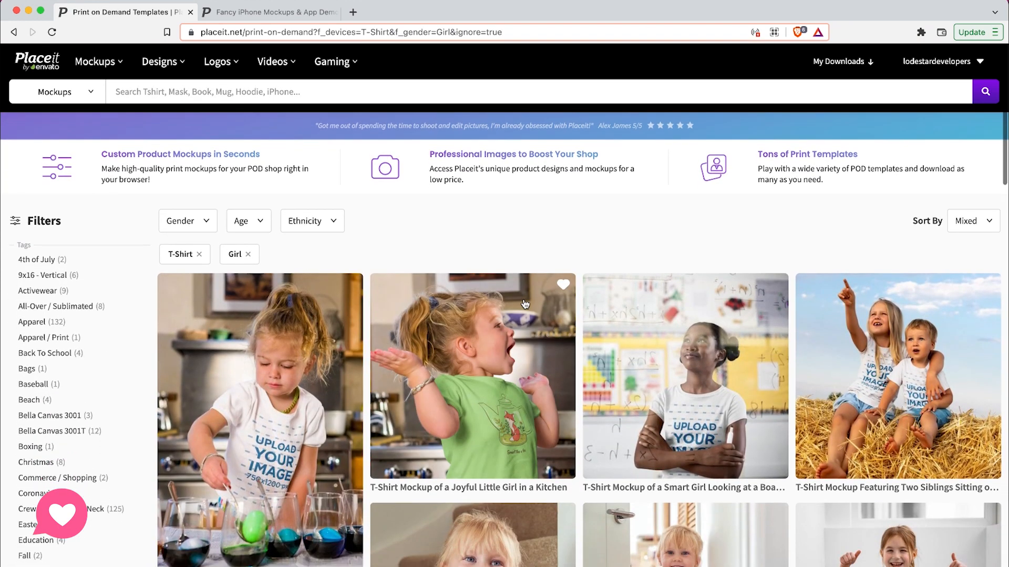
pyautogui.scroll(-10, 563, 262)
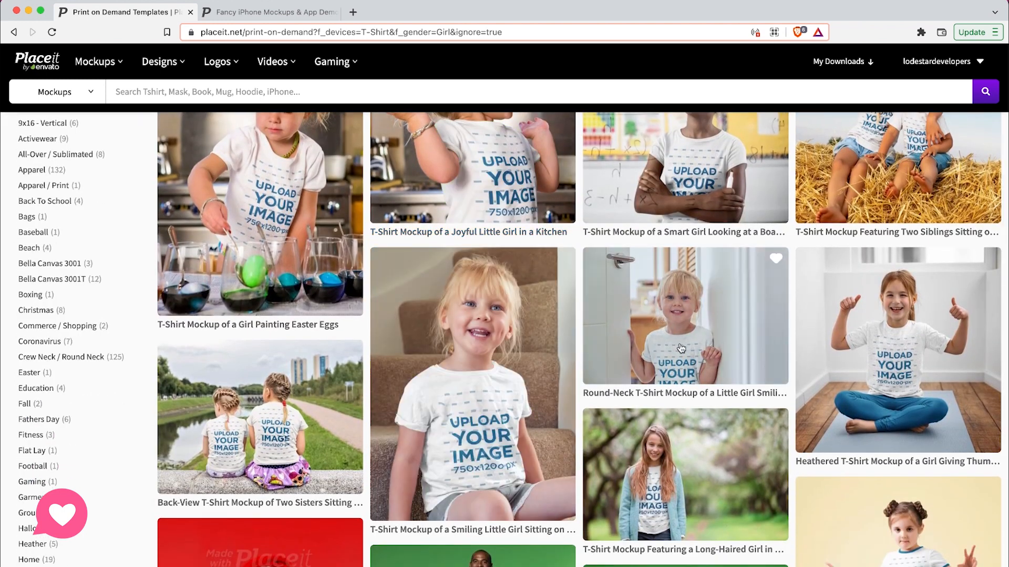
pyautogui.scroll(-12, 664, 411)
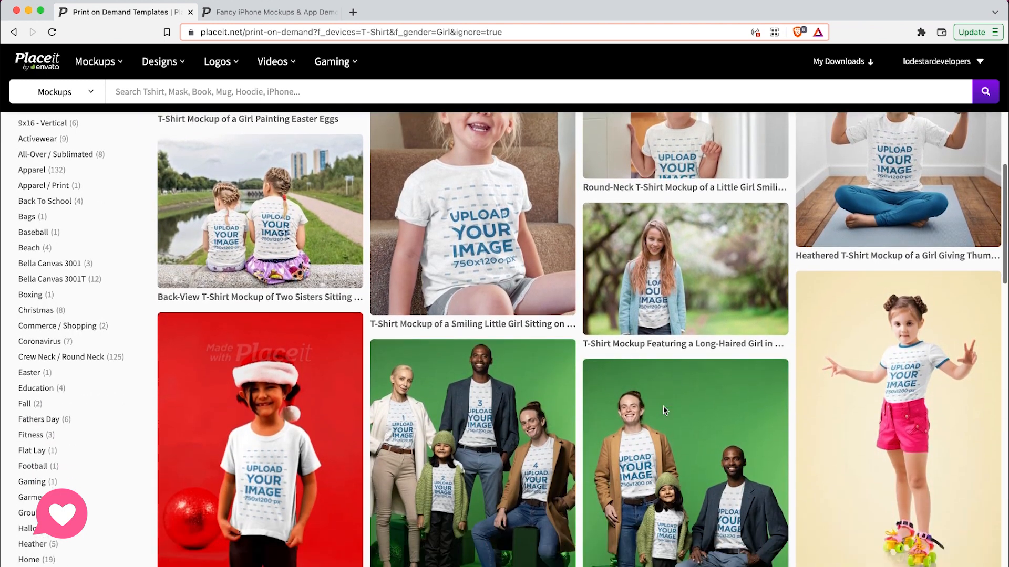
pyautogui.scroll(-14, 663, 411)
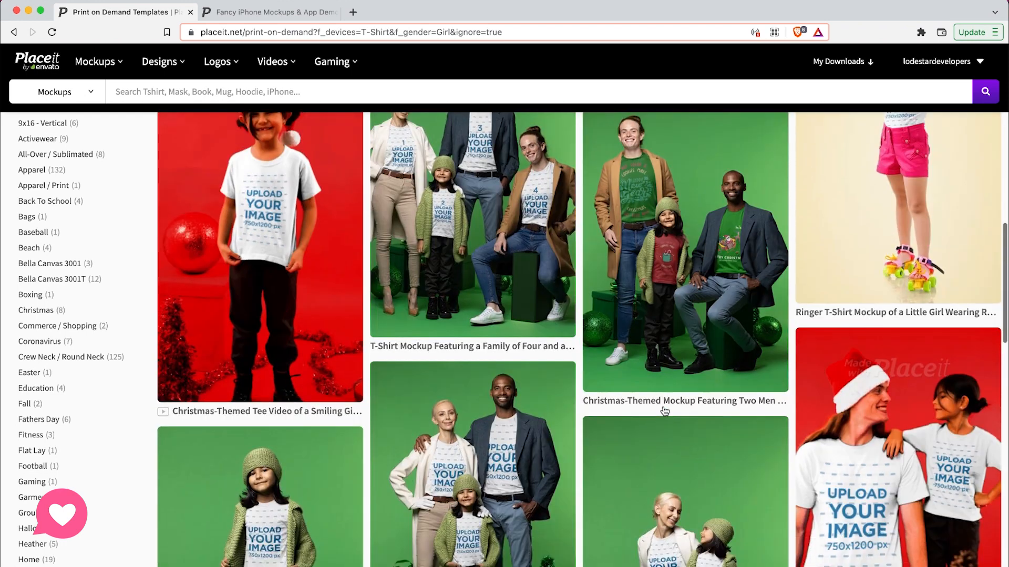
pyautogui.scroll(-20, 664, 411)
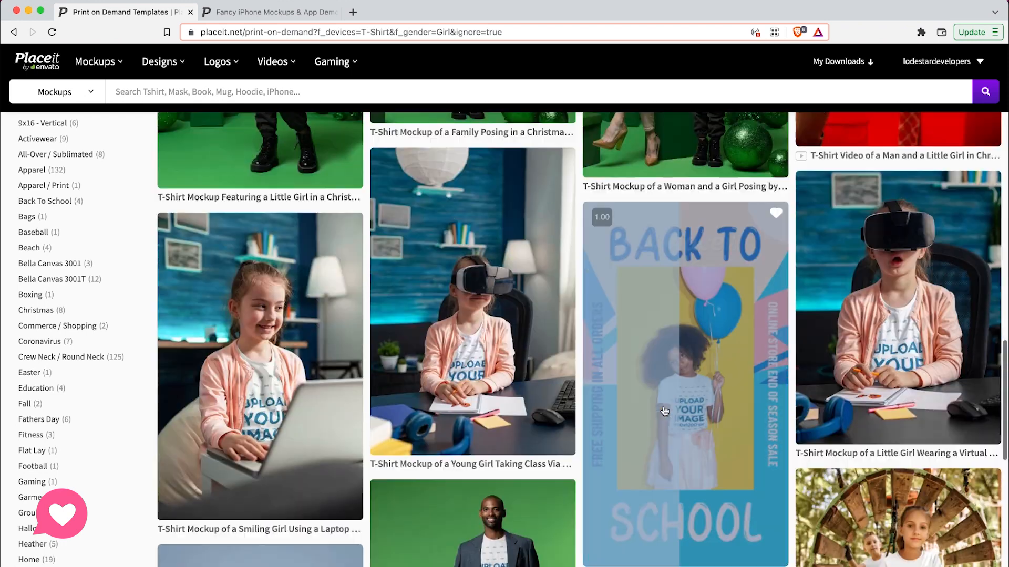
pyautogui.scroll(-1, 664, 411)
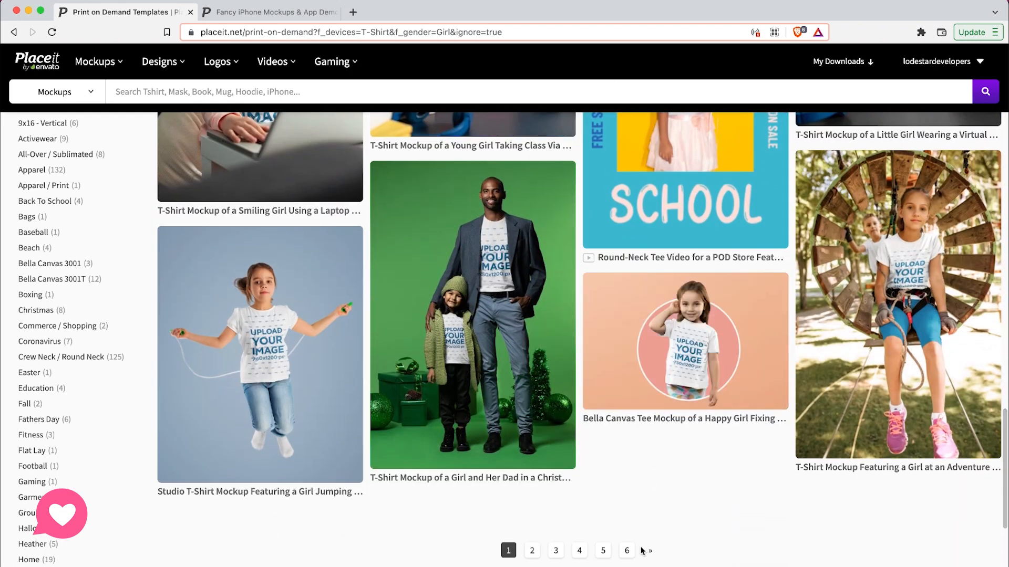
pyautogui.click(686, 360)
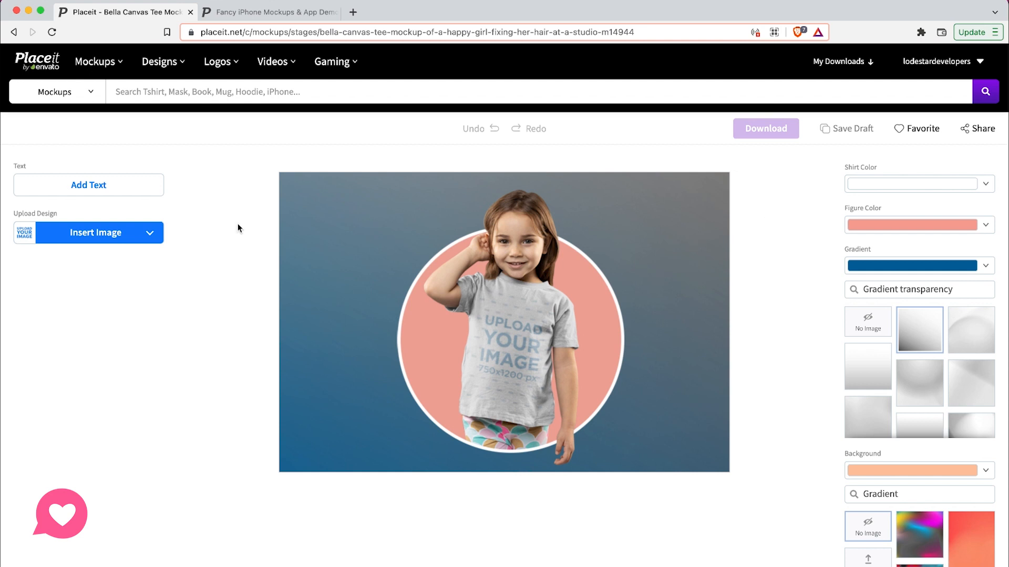
# Insert the floral unicorn image as the shirt design, placing it in the upper print area and slightly enlarging it before cropping.
pyautogui.click(111, 238)
pyautogui.click(109, 256)
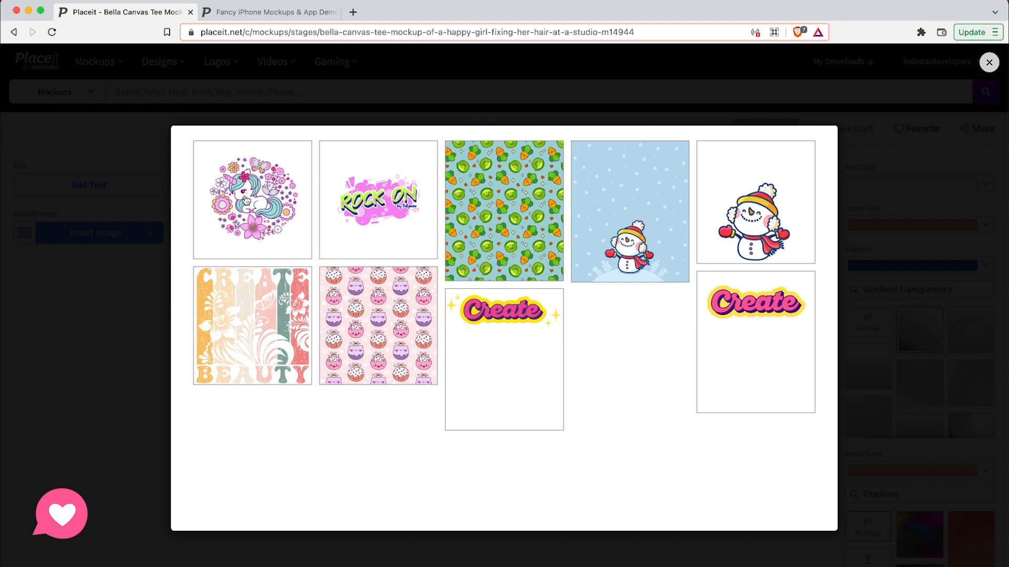
pyautogui.click(247, 200)
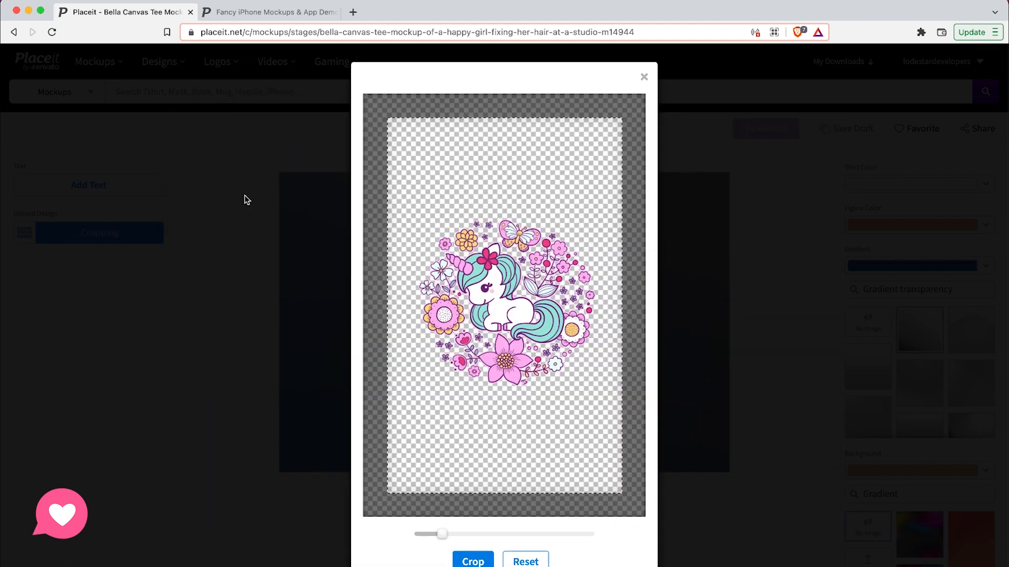
pyautogui.moveTo(505, 293); pyautogui.dragTo(507, 222)
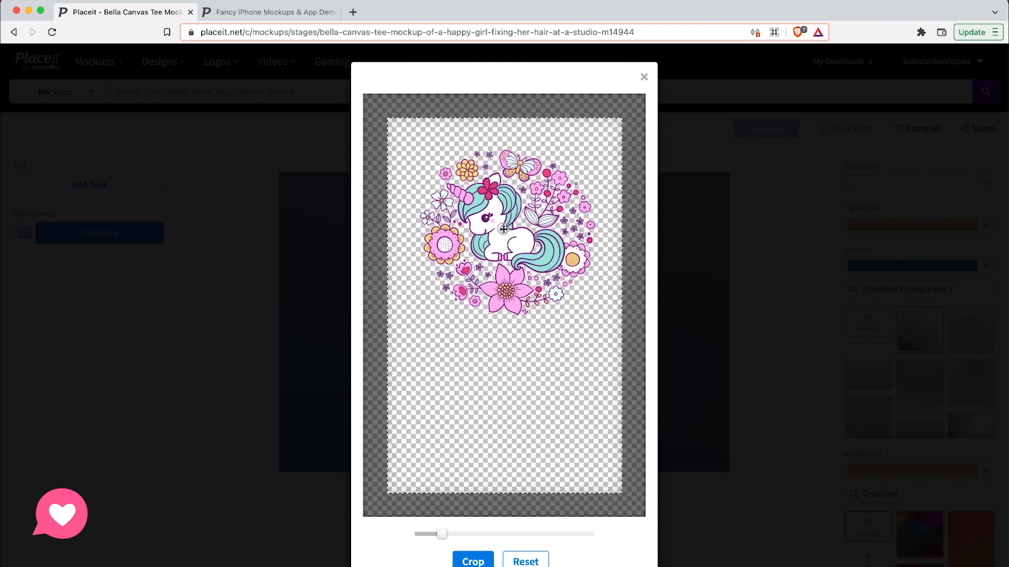
pyautogui.moveTo(444, 533); pyautogui.dragTo(450, 534)
pyautogui.moveTo(517, 291); pyautogui.dragTo(517, 293)
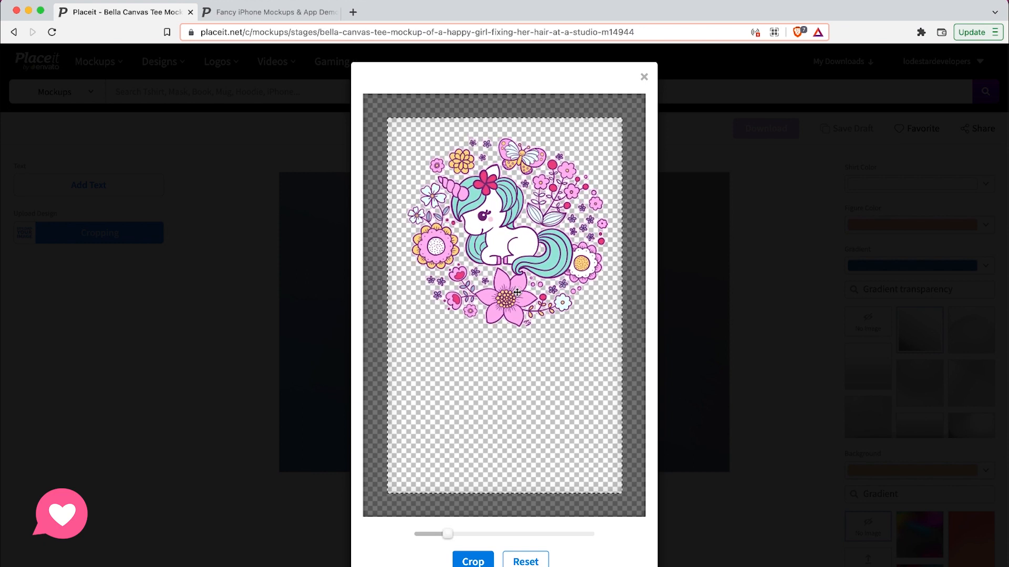
pyautogui.click(472, 561)
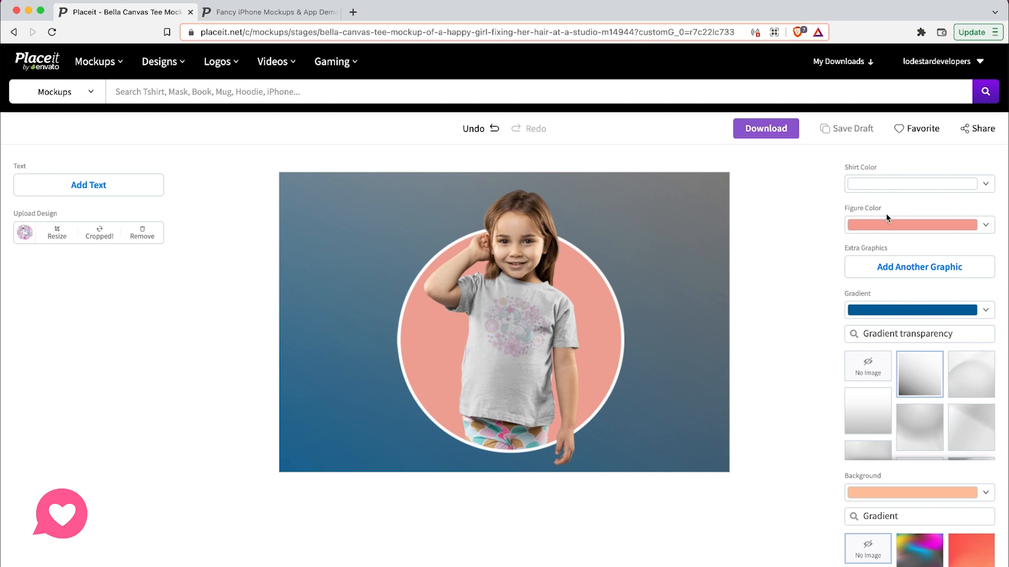
# Set the shirt color to the dark purple #411F73.
pyautogui.click(903, 184)
pyautogui.click(826, 358)
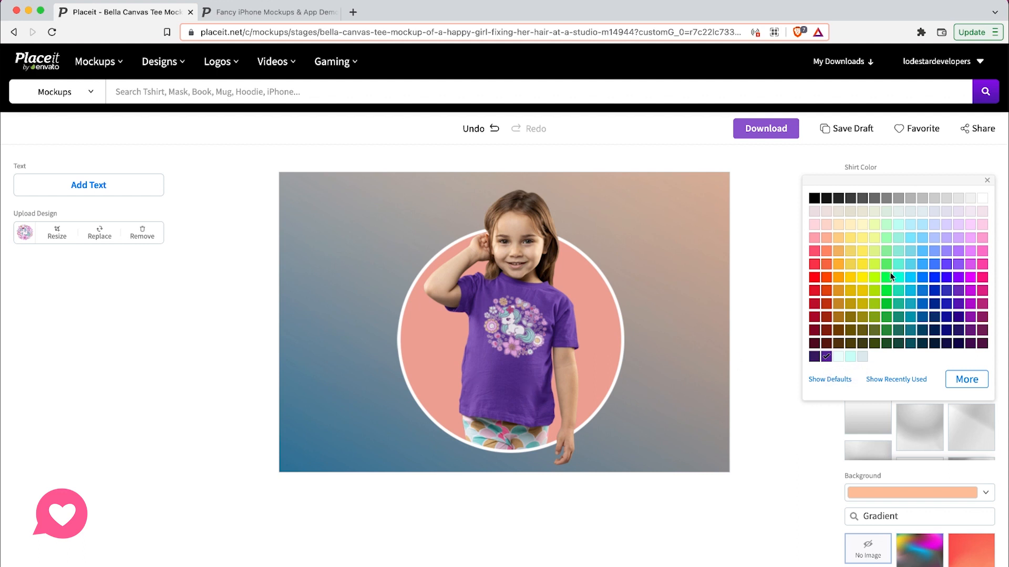
pyautogui.click(958, 304)
pyautogui.click(966, 381)
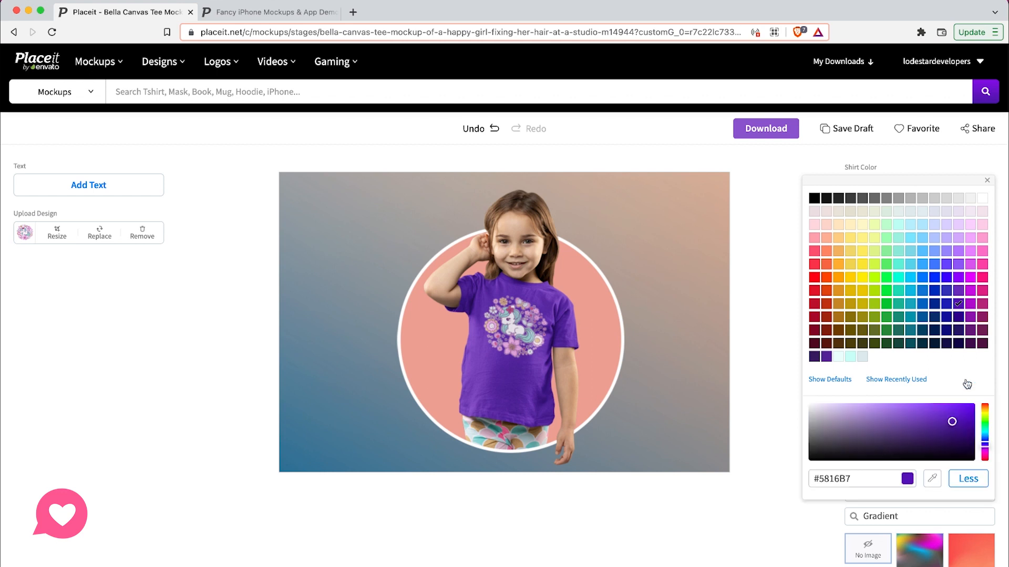
pyautogui.moveTo(951, 421); pyautogui.dragTo(930, 438)
pyautogui.click(933, 454)
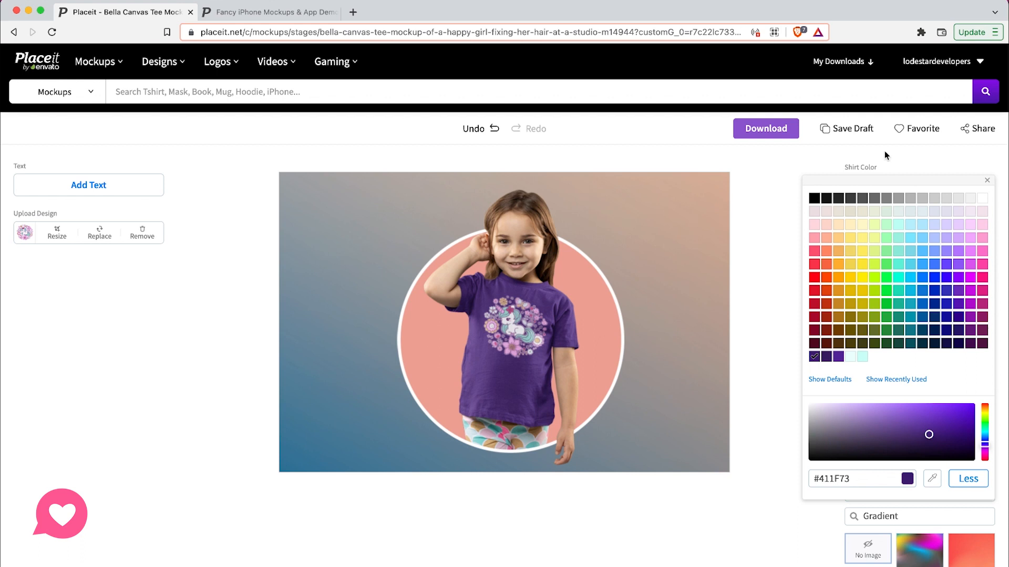
pyautogui.click(985, 181)
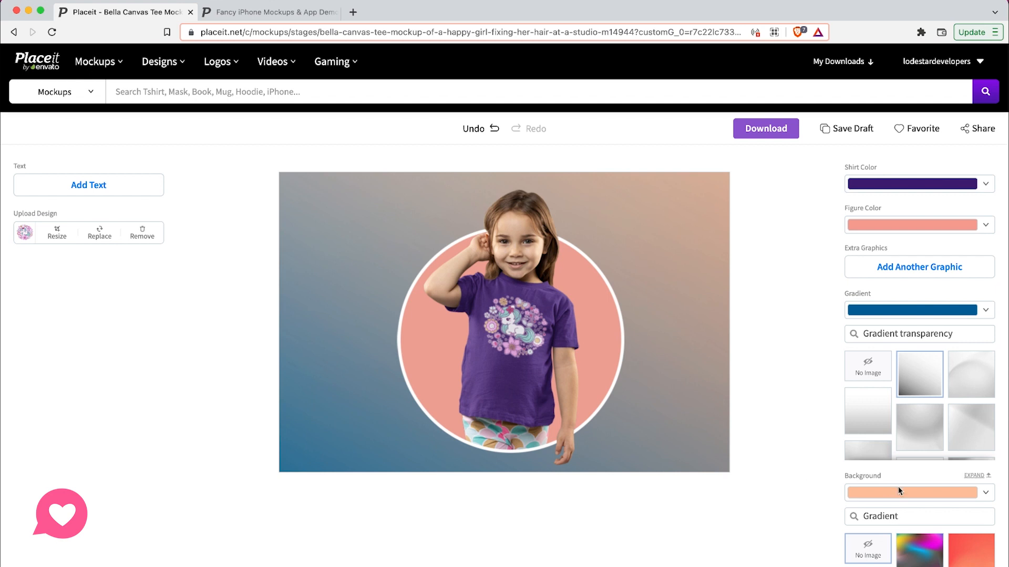
# Set the figure color of the circle behind the girl to a pale grayish green.
pyautogui.click(892, 227)
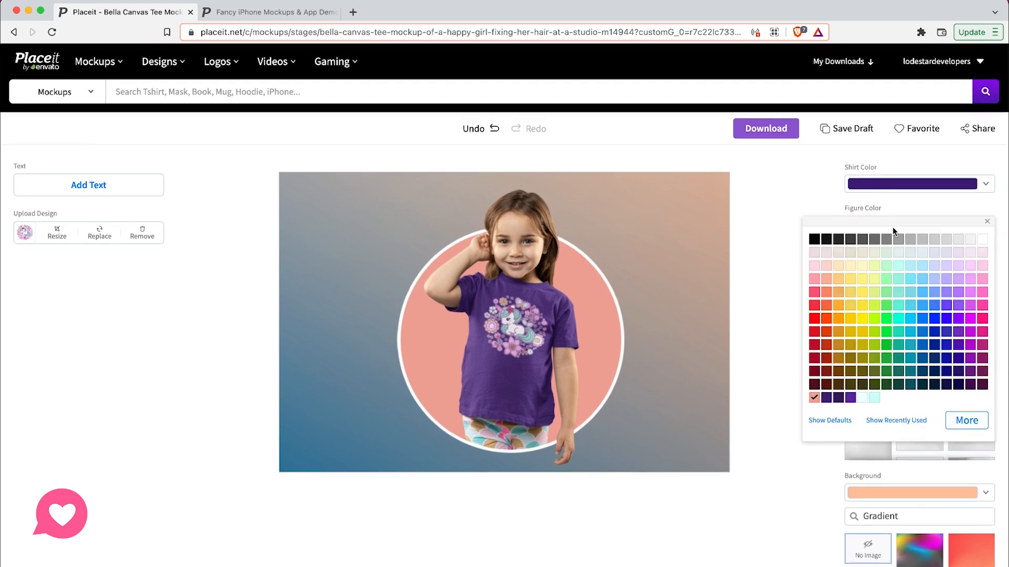
pyautogui.click(888, 256)
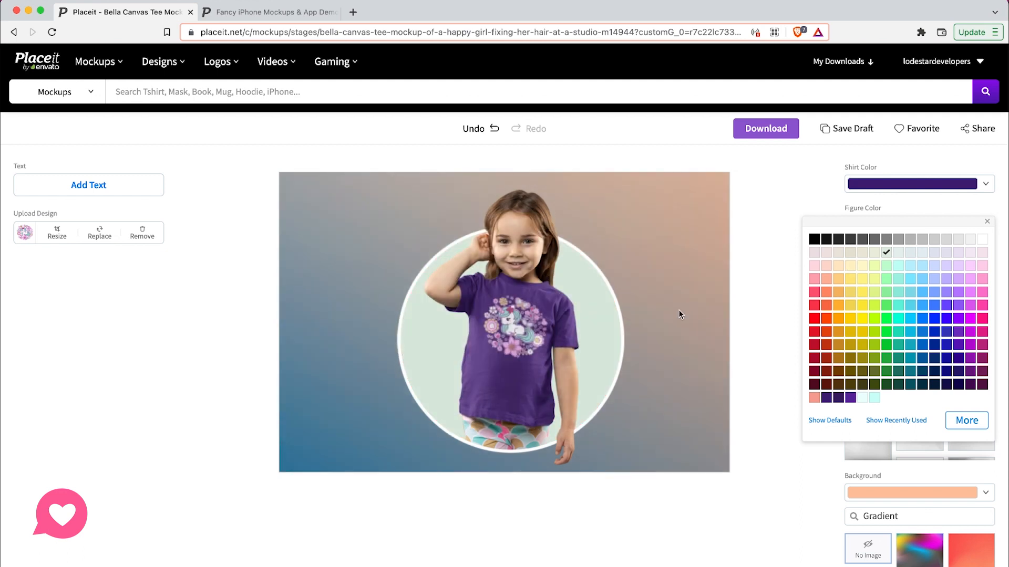
# Remove the gradient overlay by setting it to No Image.
pyautogui.click(780, 207)
pyautogui.click(874, 309)
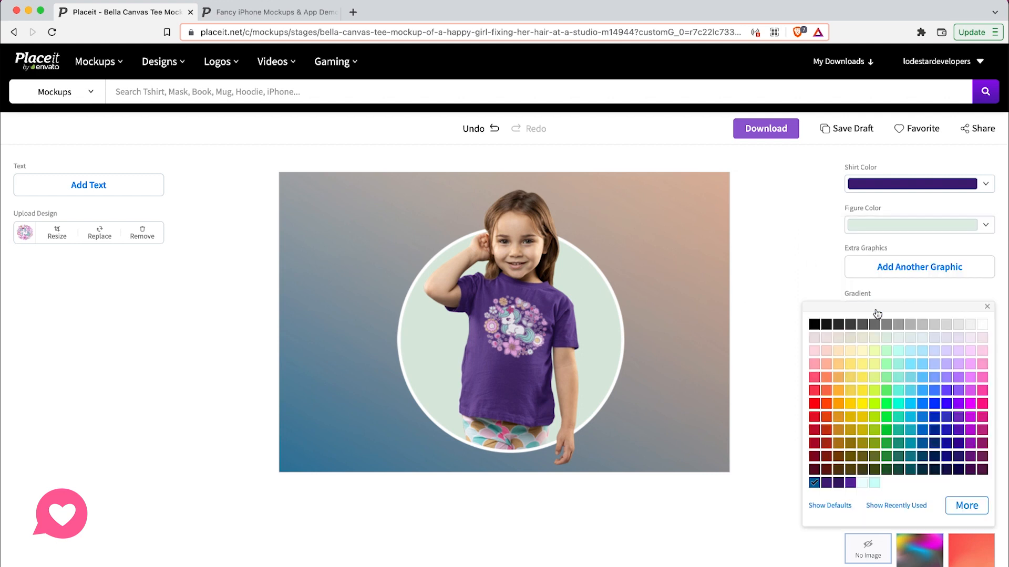
pyautogui.click(812, 289)
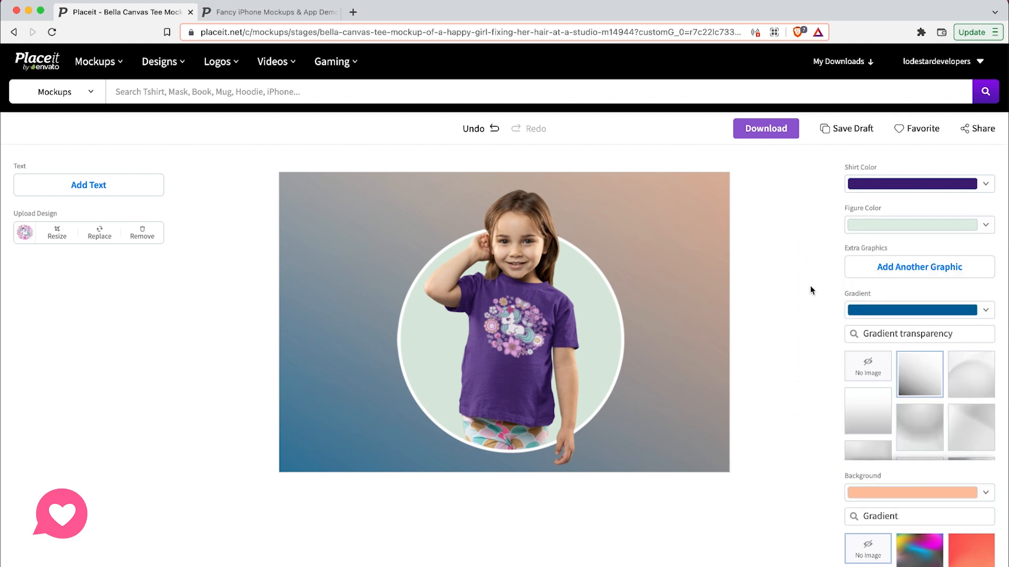
pyautogui.click(859, 369)
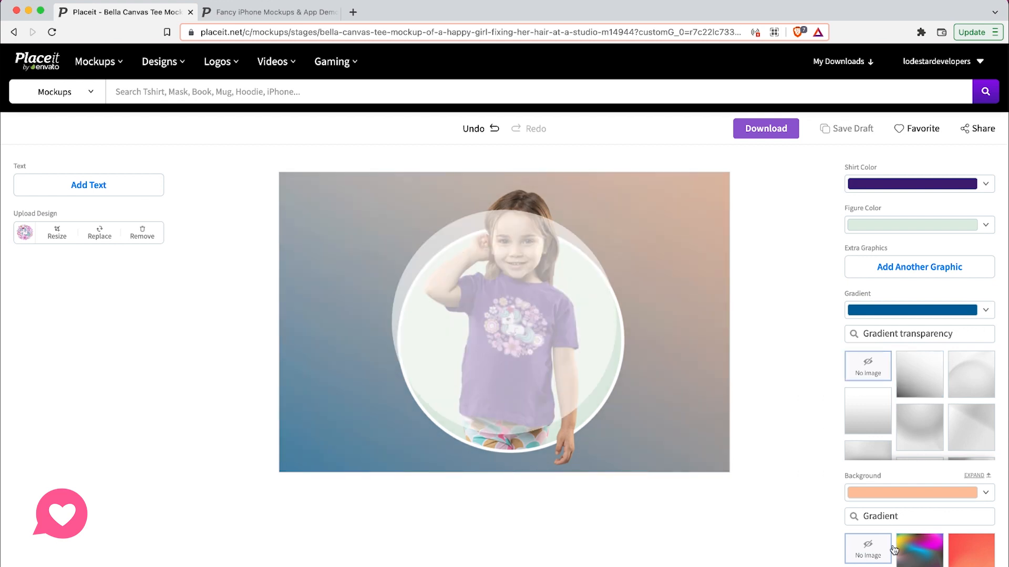
# Try the multicolored gradient image with circles as the background, then return the background to No Image.
pyautogui.scroll(-4, 899, 555)
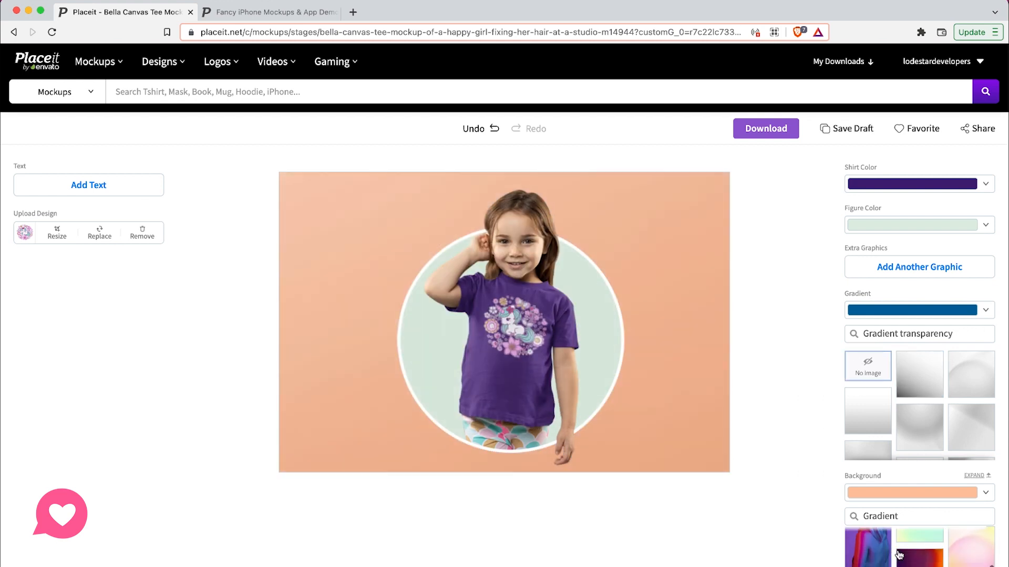
pyautogui.scroll(-2, 899, 555)
pyautogui.click(971, 564)
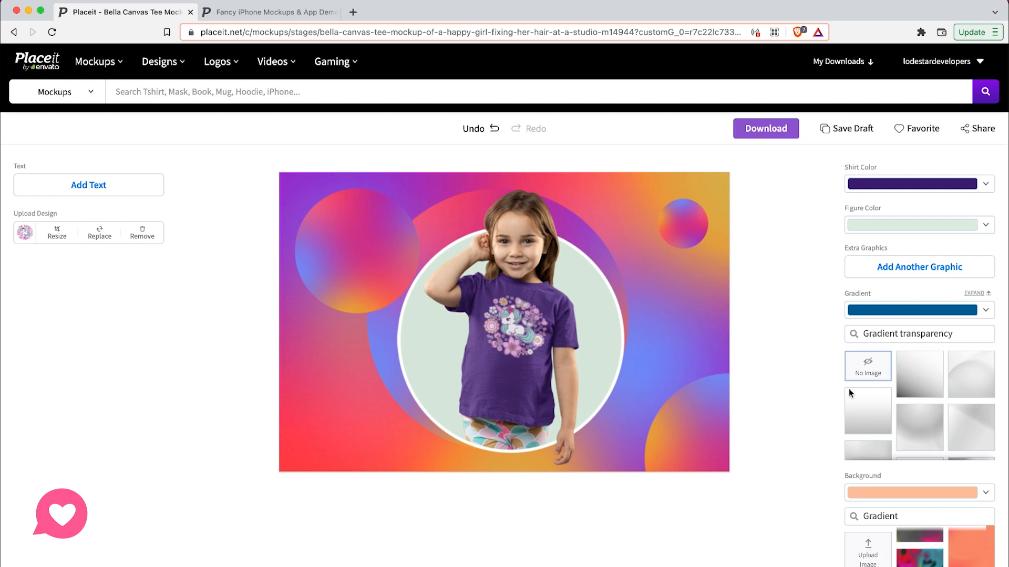
pyautogui.scroll(1, 868, 557)
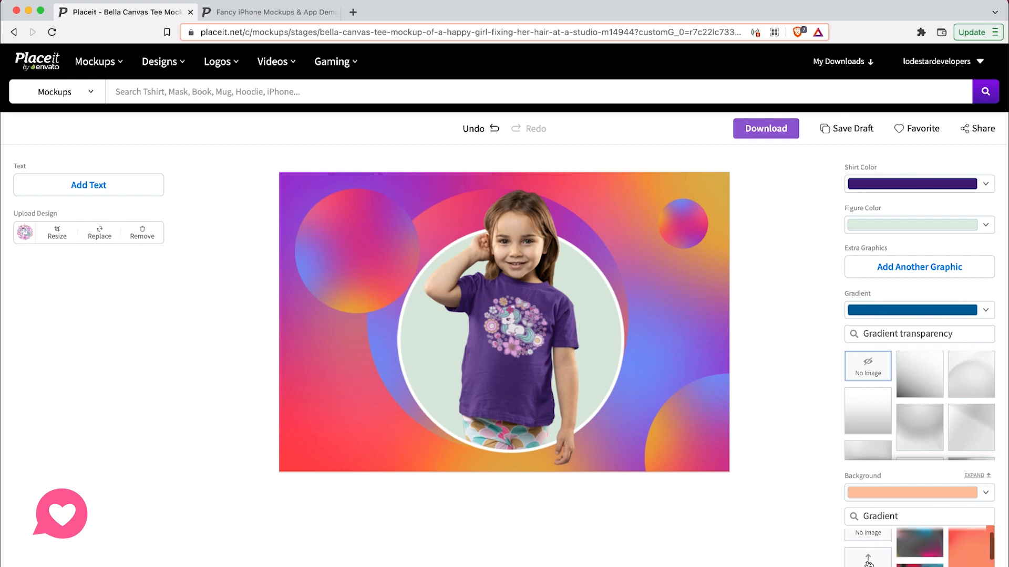
pyautogui.scroll(1, 868, 562)
pyautogui.click(867, 556)
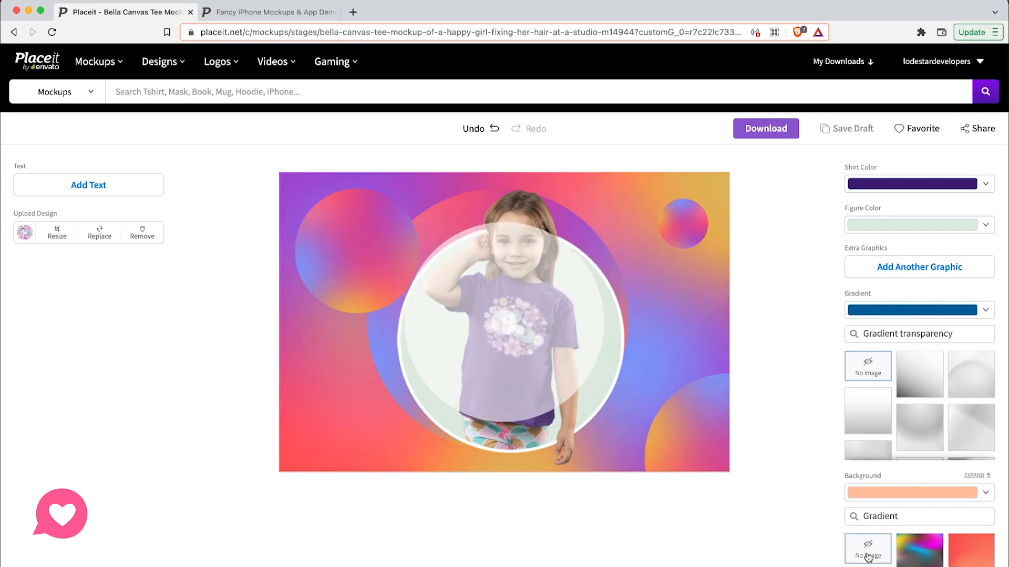
# Try a pale pinkish gray and then the pale grayish green #DDEDE0 as the background color.
pyautogui.click(864, 493)
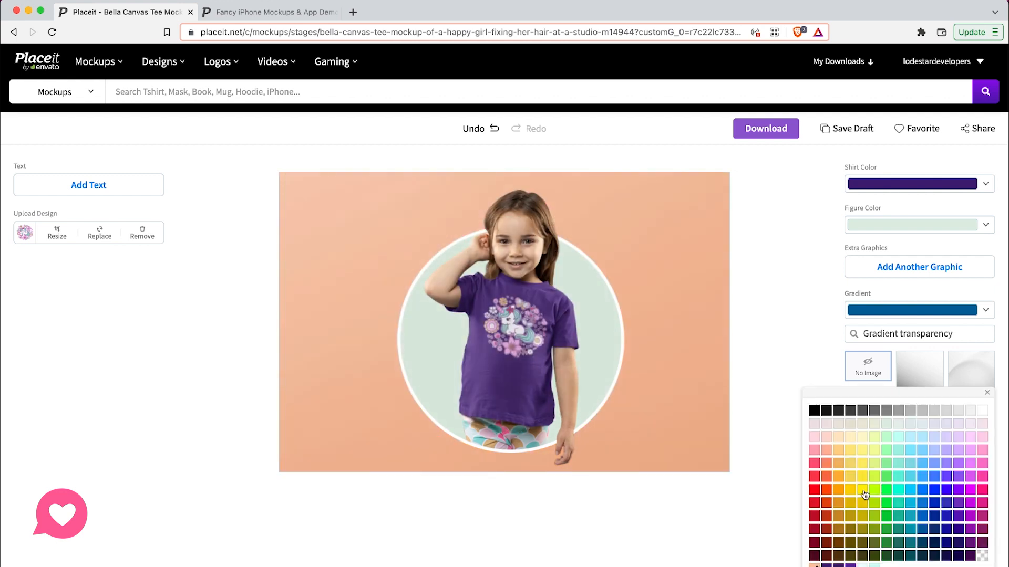
pyautogui.click(827, 425)
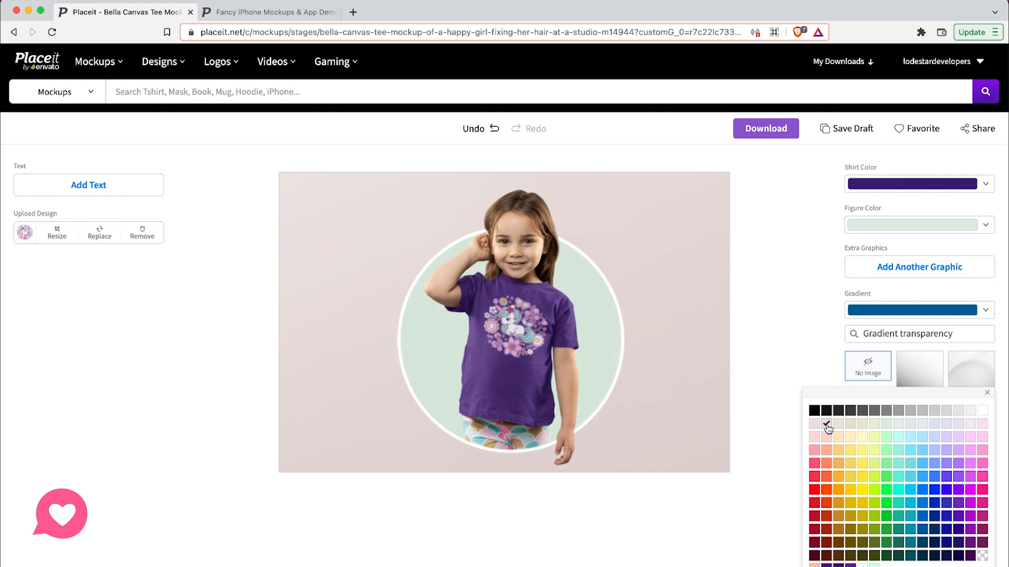
pyautogui.click(888, 424)
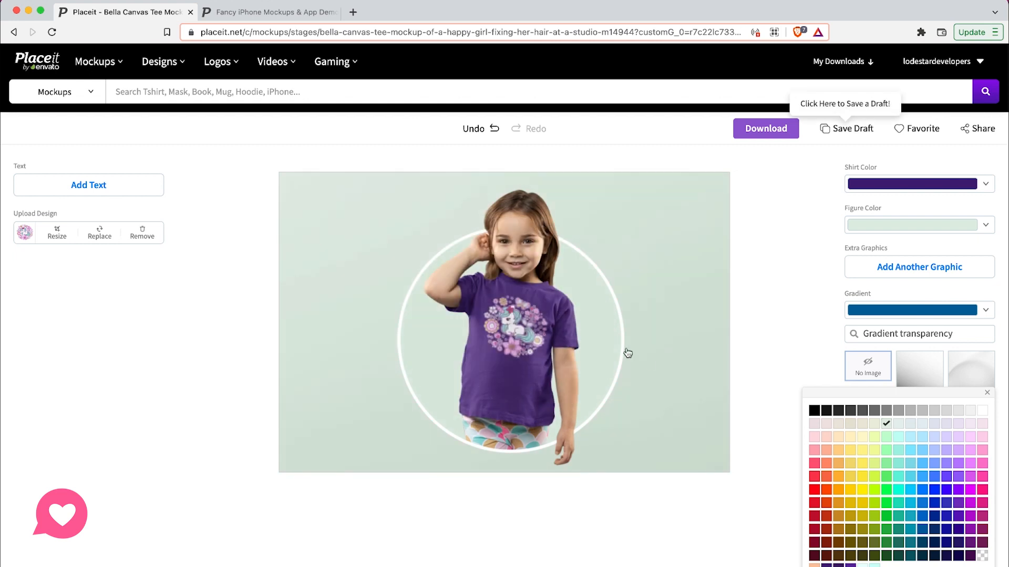
pyautogui.click(986, 392)
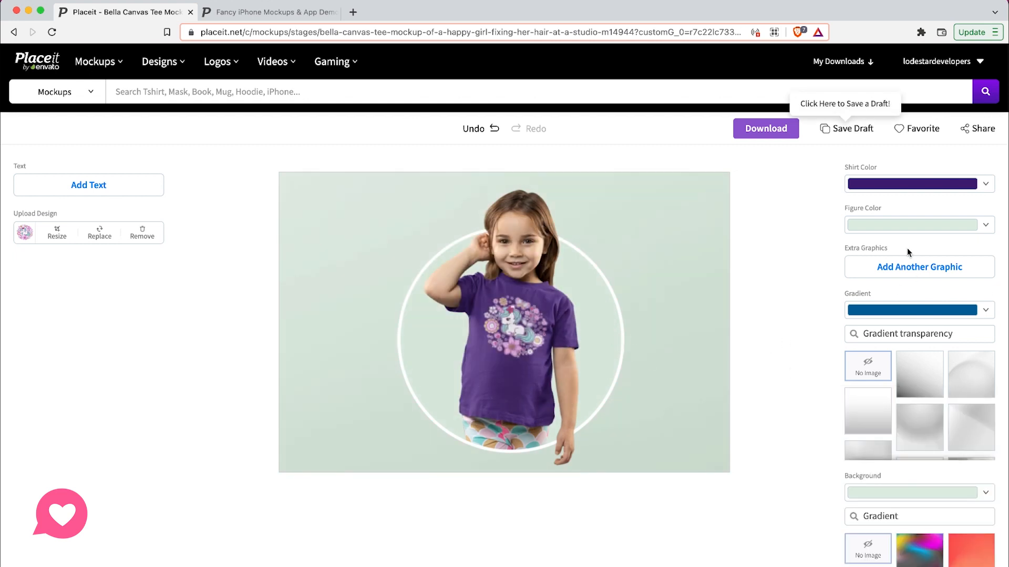
# Set the figure color of the circle behind the girl to a pale lavender.
pyautogui.click(883, 224)
pyautogui.click(958, 254)
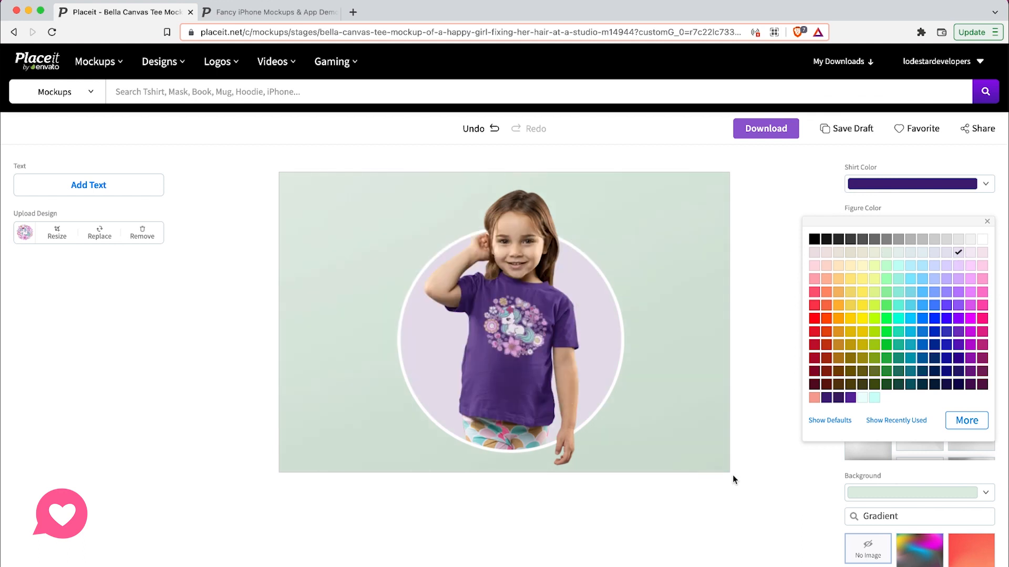
pyautogui.click(757, 367)
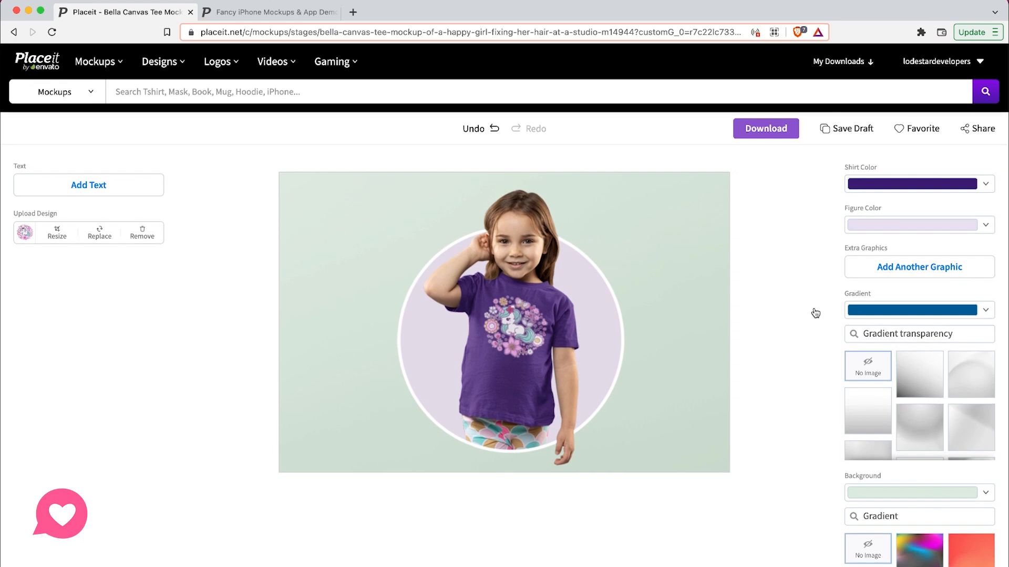
# Set the background color to the light aqua #C9FFF6 from the image's suggested colors.
pyautogui.scroll(-2, 827, 361)
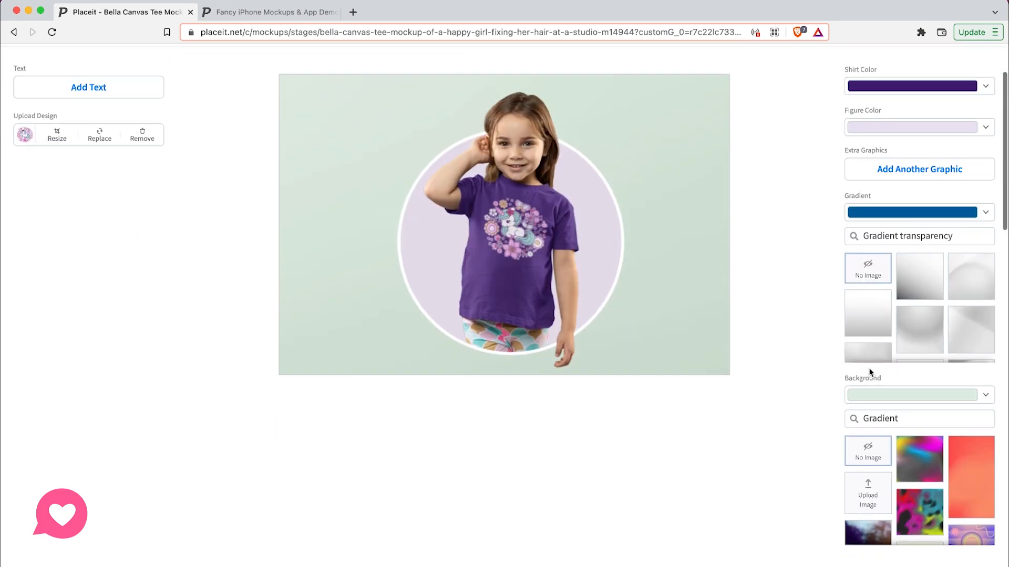
pyautogui.click(867, 395)
pyautogui.click(966, 540)
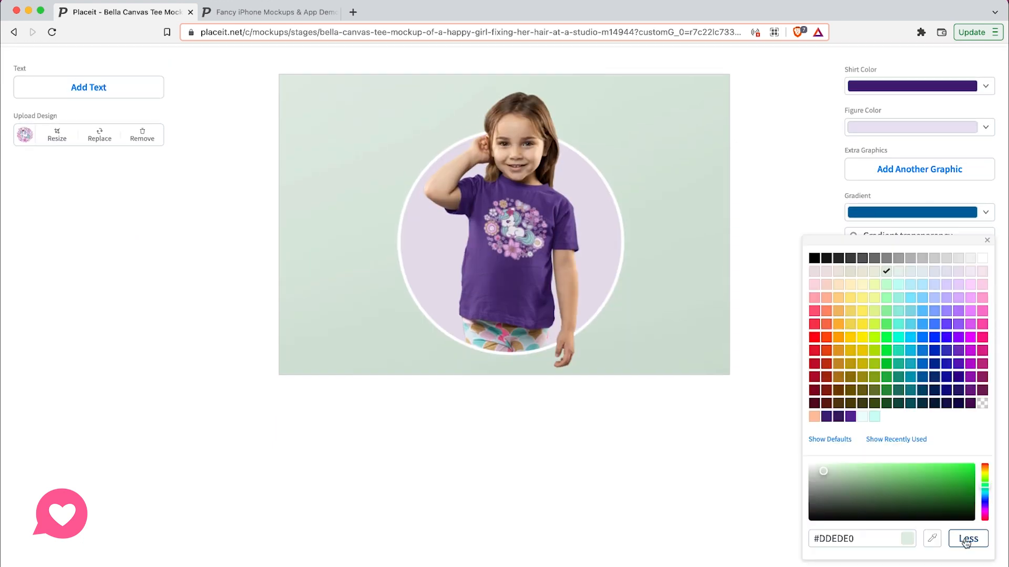
pyautogui.click(924, 439)
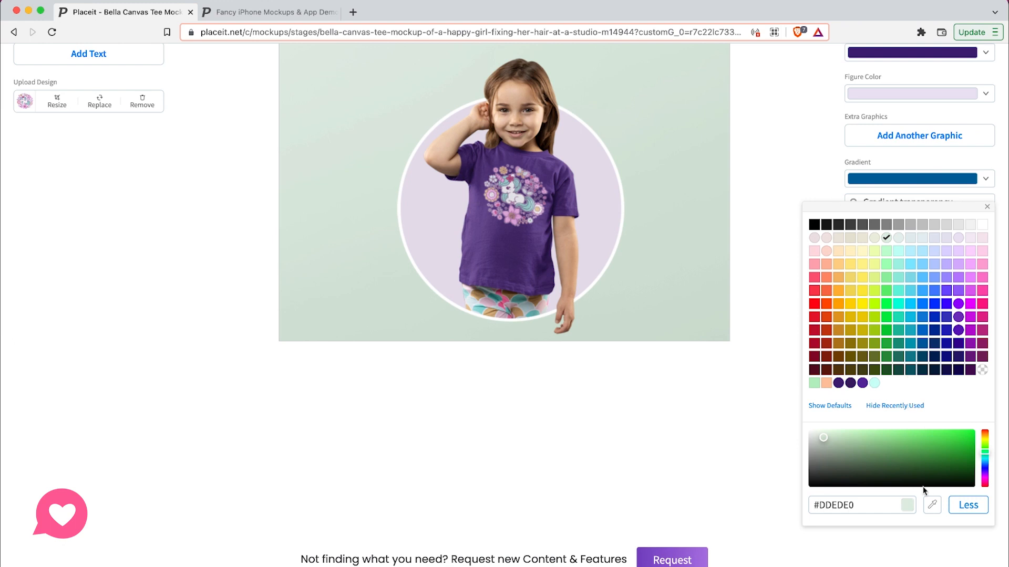
pyautogui.click(933, 505)
pyautogui.click(874, 384)
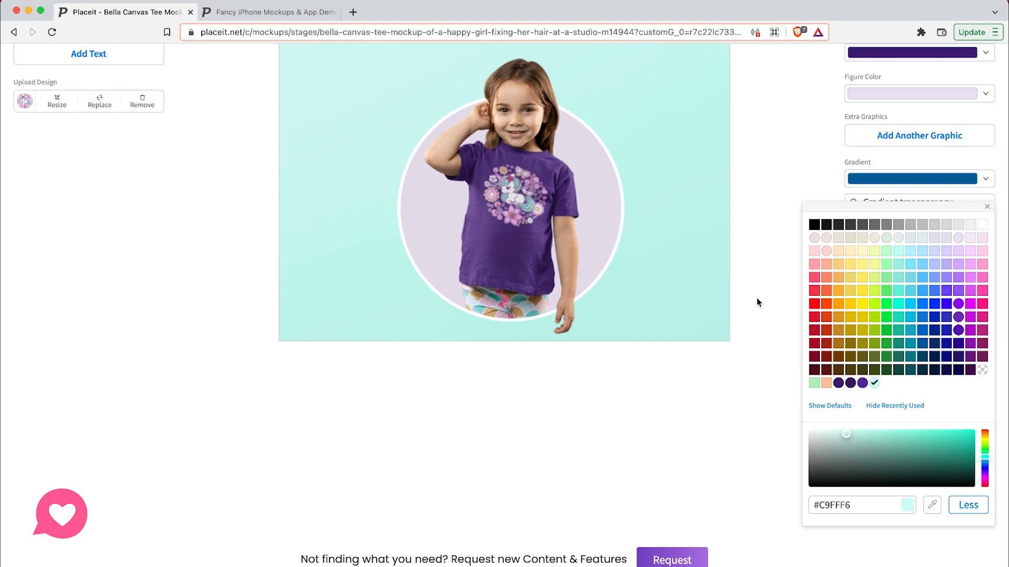
pyautogui.click(987, 207)
# Download the girl's T-shirt mockup and save it as a draft.
pyautogui.scroll(2, 813, 209)
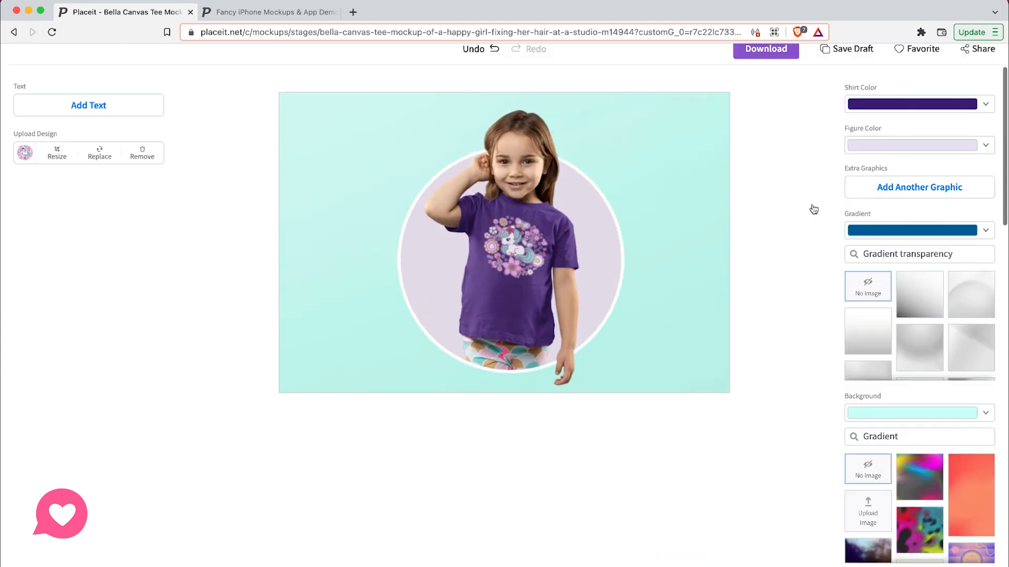
pyautogui.scroll(2, 814, 210)
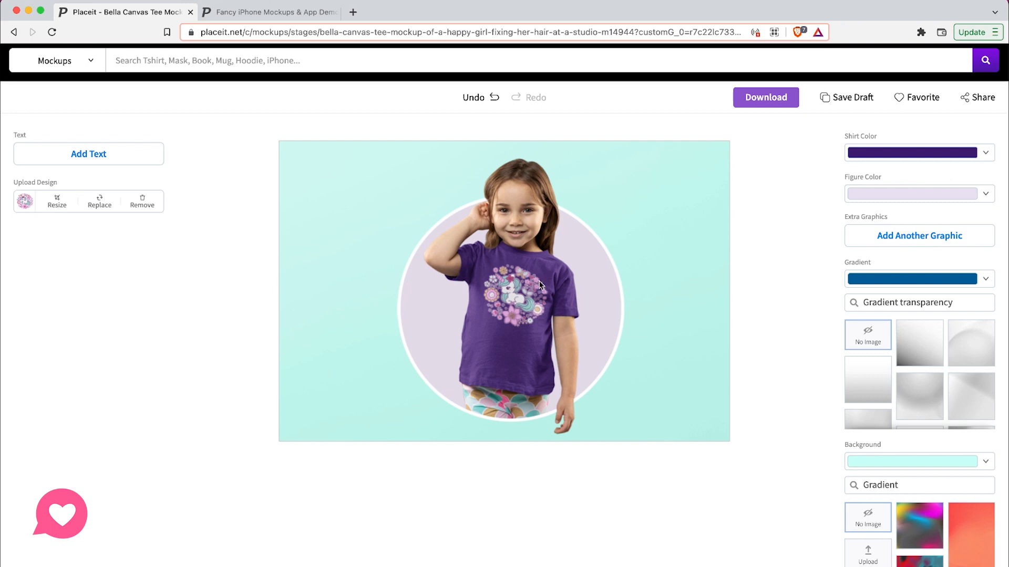
pyautogui.click(770, 102)
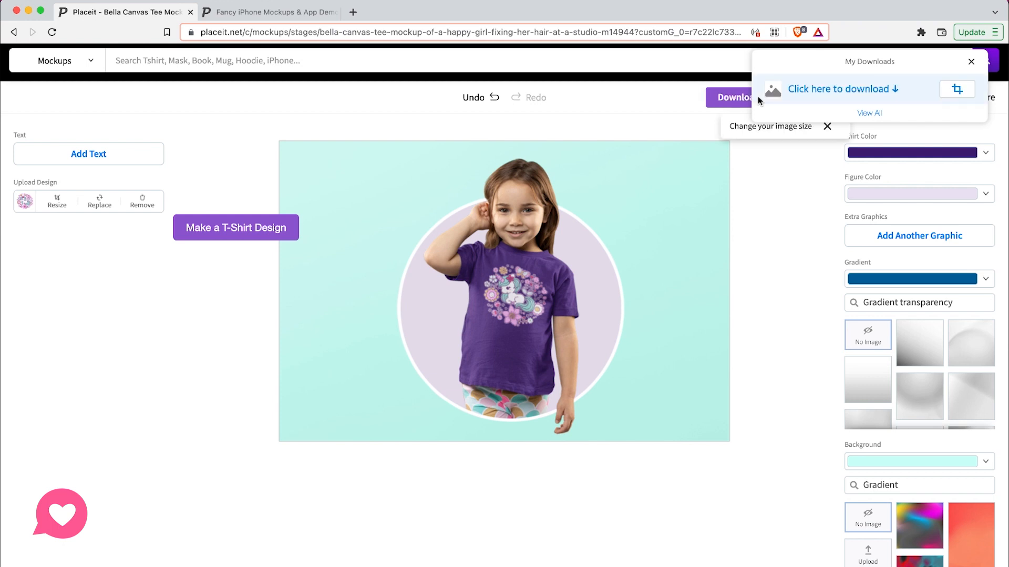
pyautogui.click(826, 128)
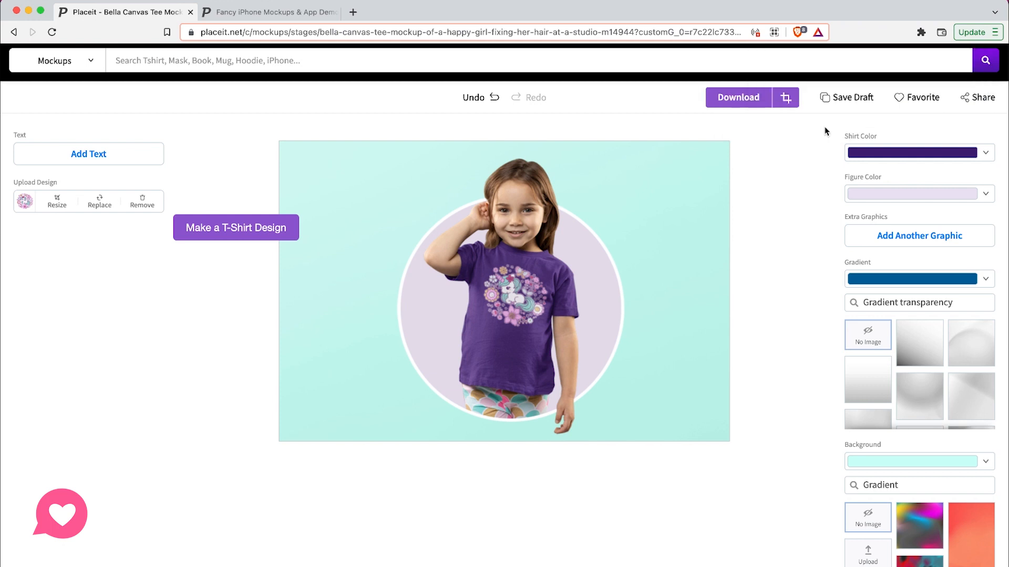
pyautogui.click(844, 101)
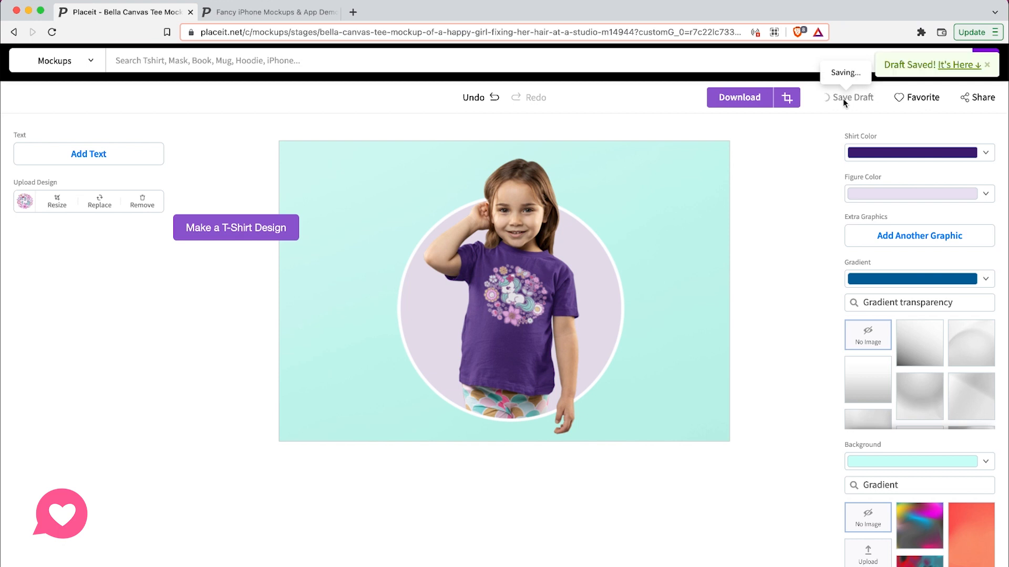
pyautogui.scroll(-10, 842, 99)
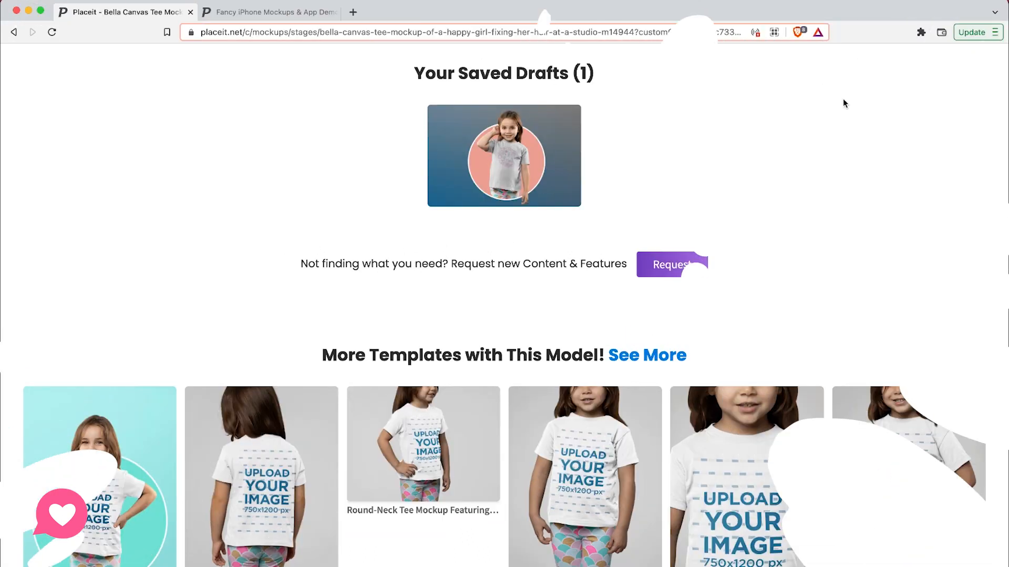
pyautogui.click(575, 135)
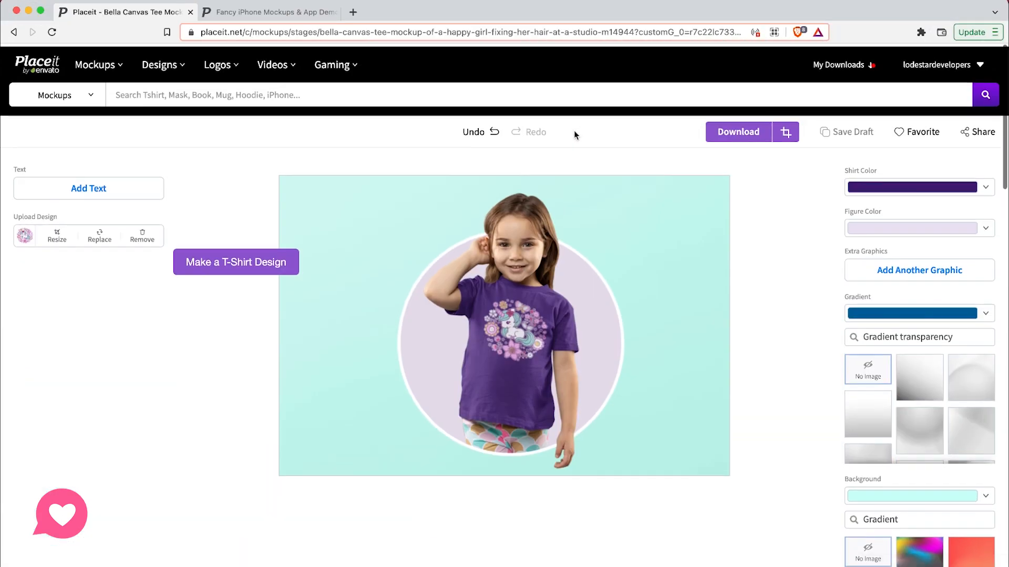
# Go to the account's saved drafts and open the outfit mockup with the purple unicorn T-shirt and handbag.
pyautogui.click(275, 11)
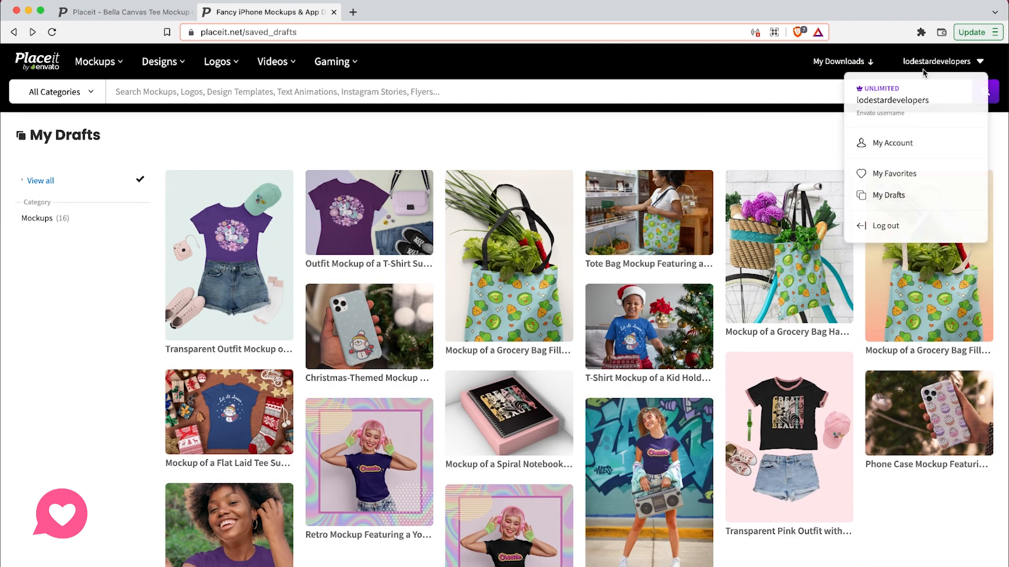
pyautogui.moveTo(875, 72)
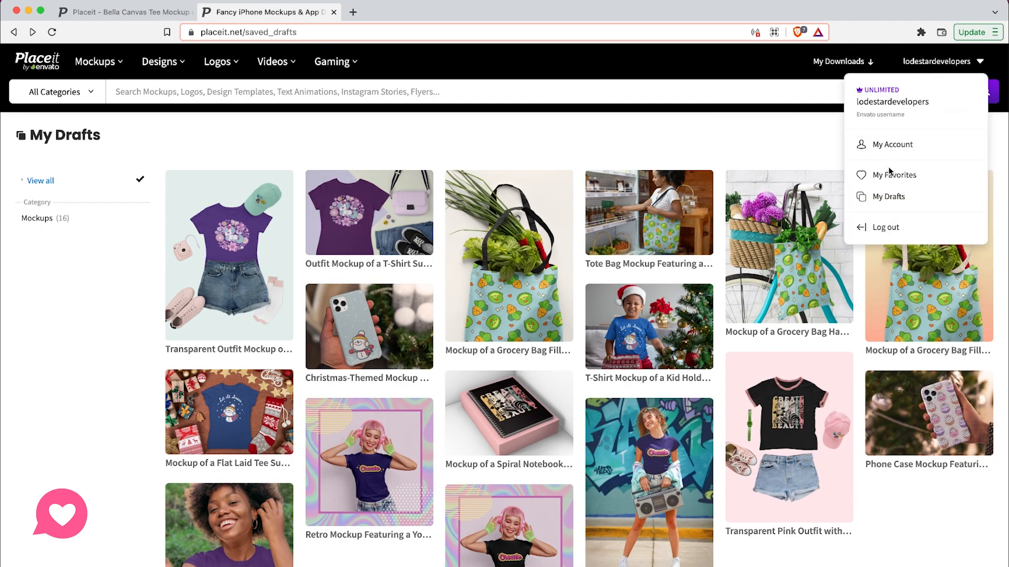
pyautogui.click(890, 198)
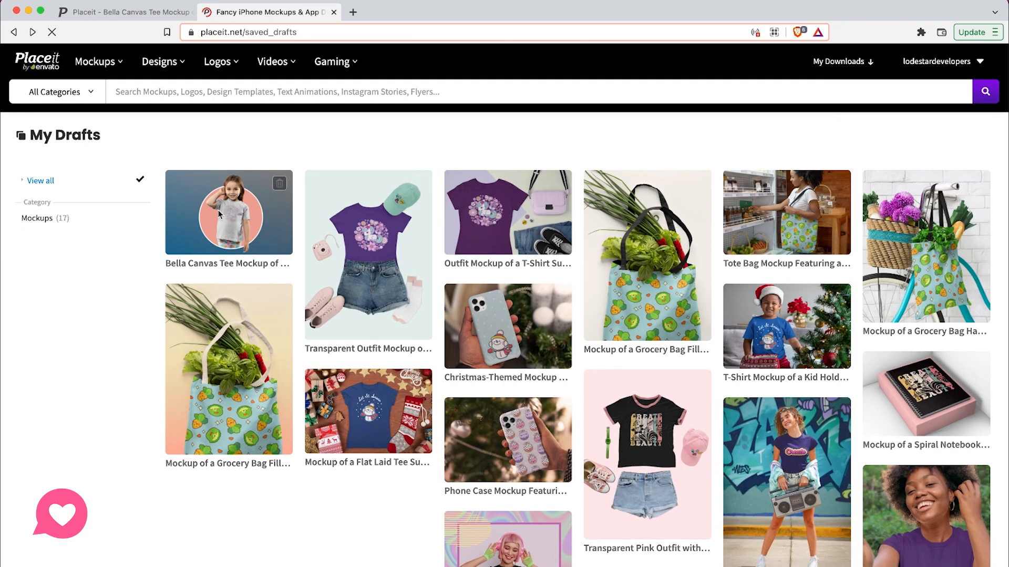
pyautogui.click(481, 227)
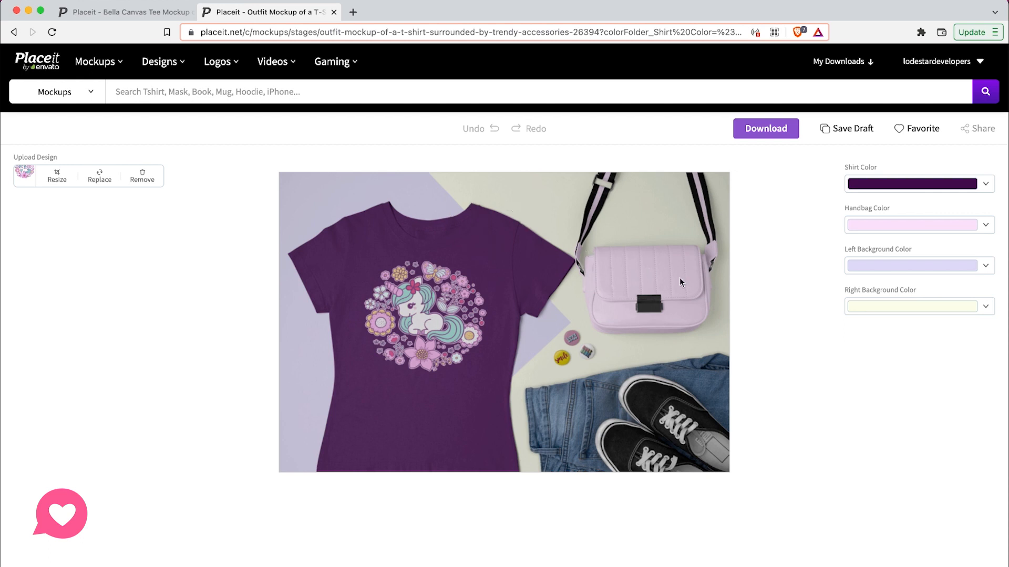
# Set the handbag color to light aqua after trying purple.
pyautogui.click(882, 229)
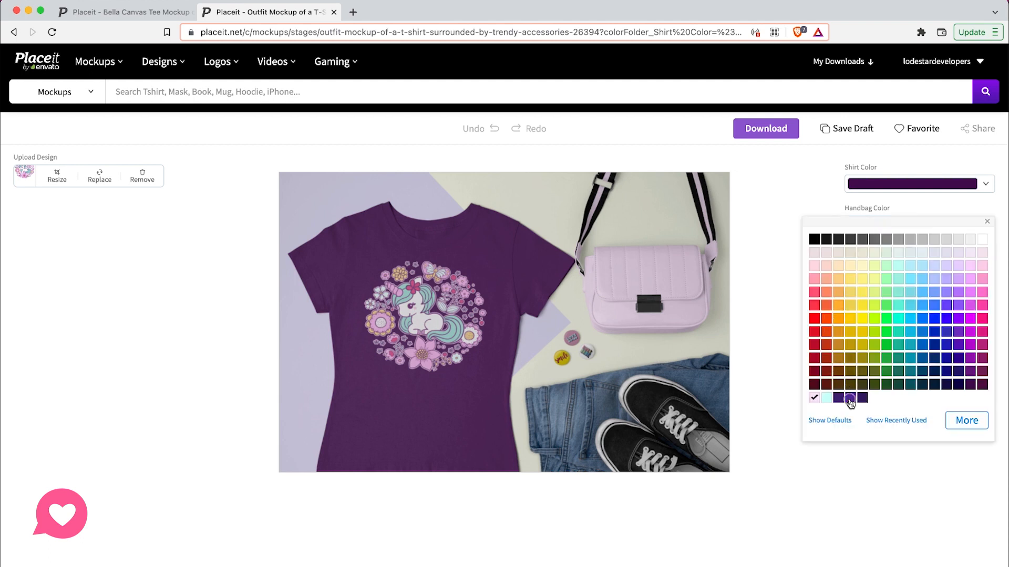
pyautogui.click(850, 399)
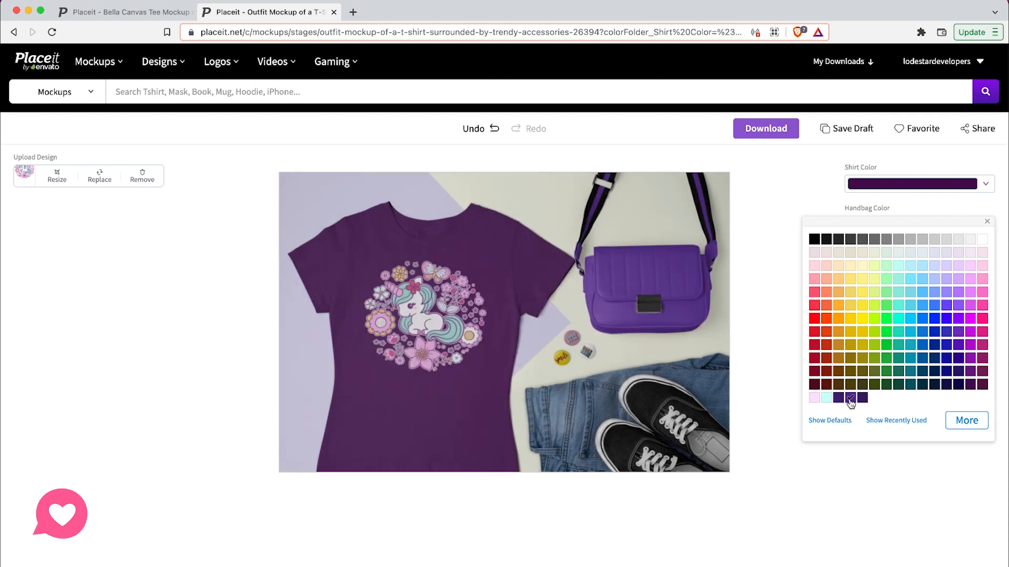
pyautogui.click(826, 397)
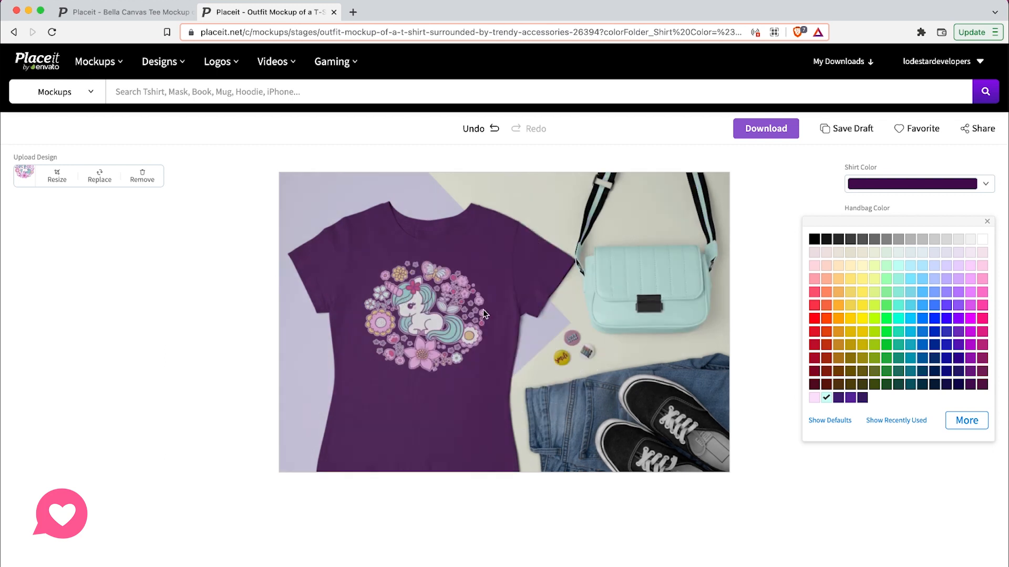
pyautogui.click(988, 221)
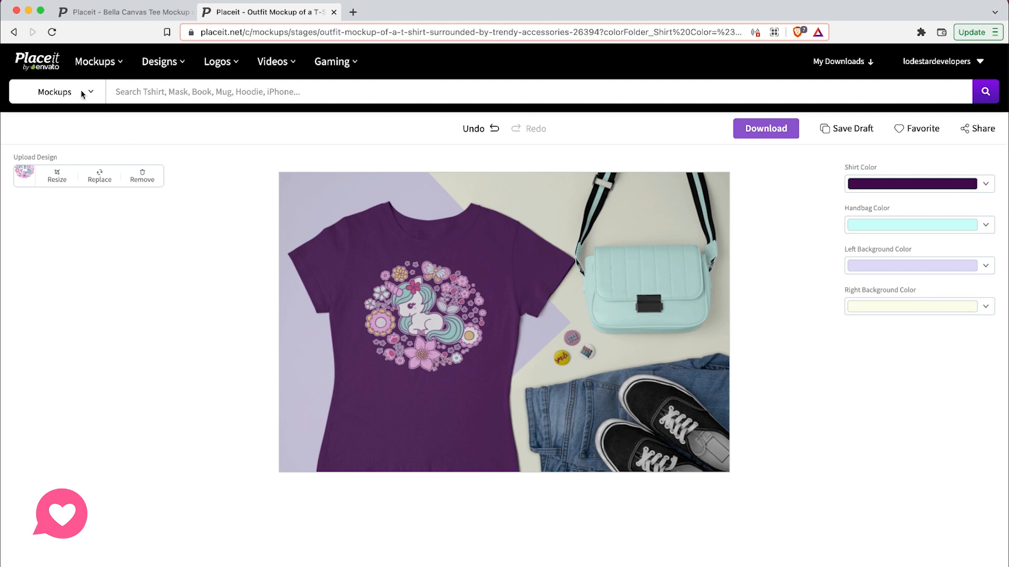
pyautogui.moveTo(94, 71)
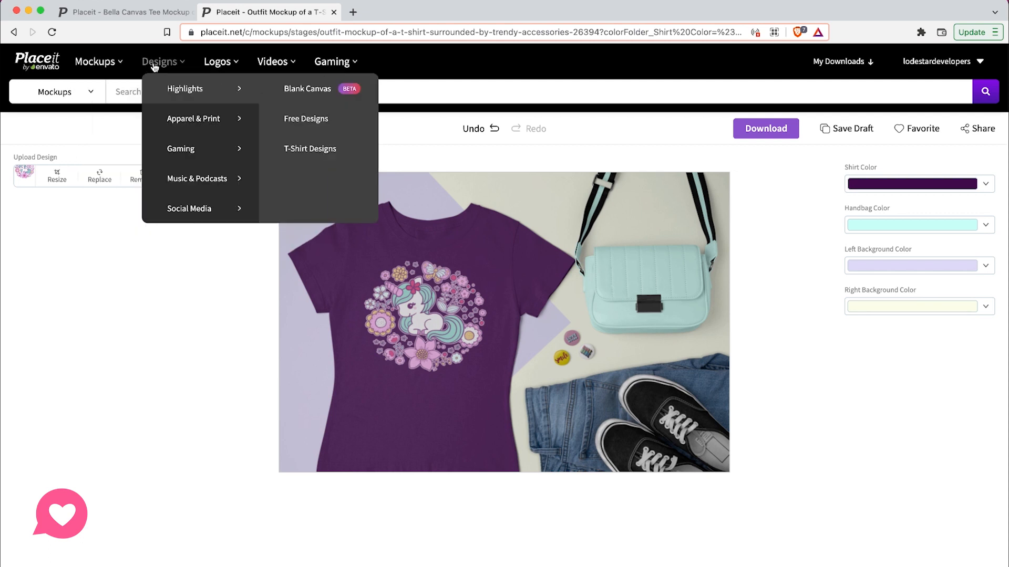
pyautogui.moveTo(216, 66)
pyautogui.moveTo(261, 64)
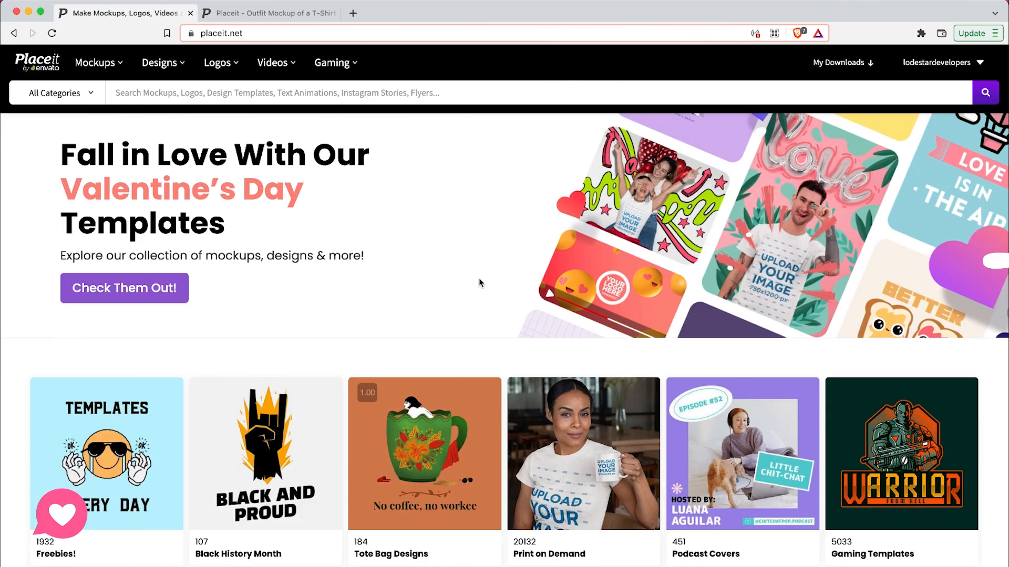
pyautogui.scroll(-1, 466, 273)
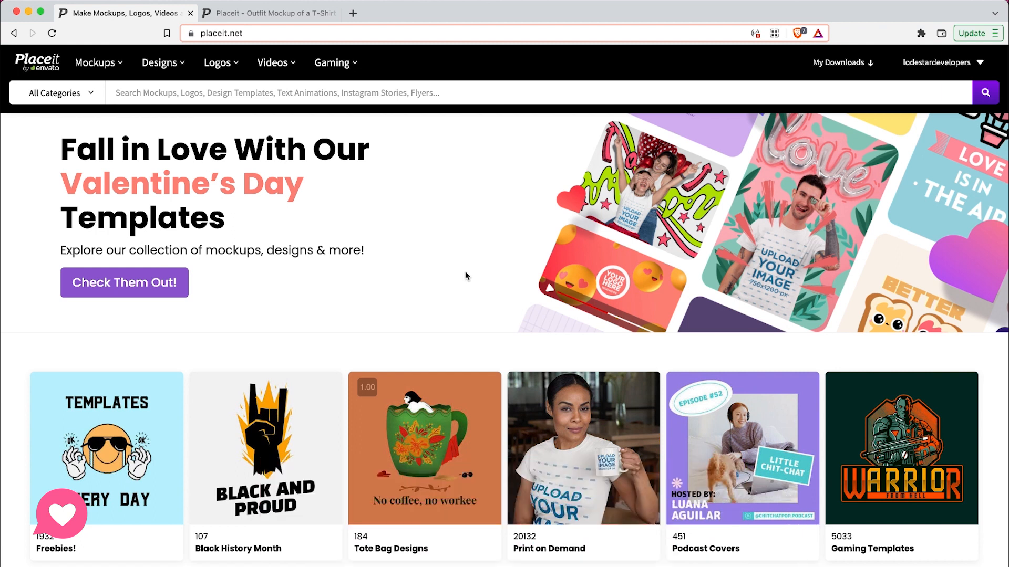
pyautogui.scroll(1, 465, 276)
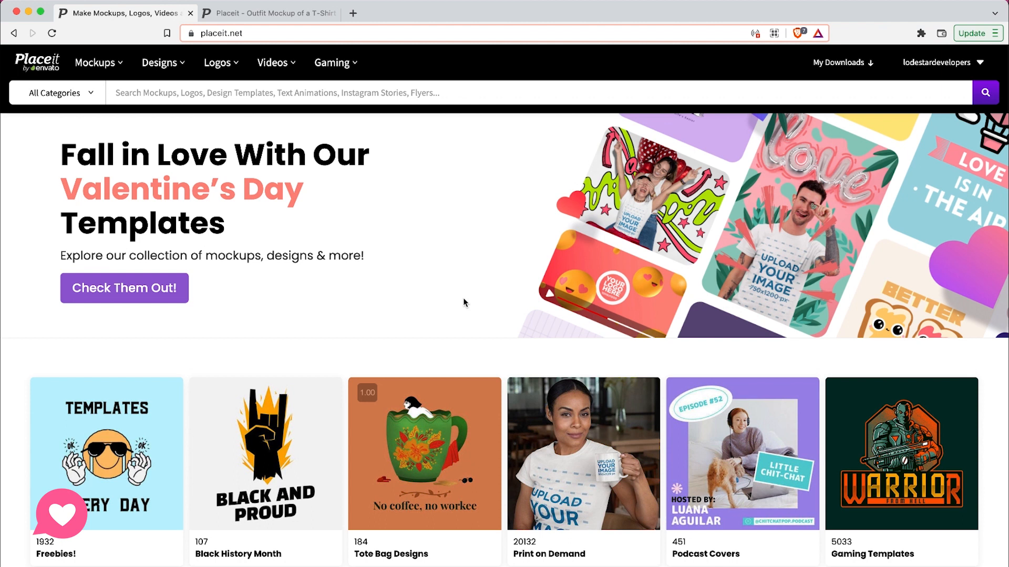